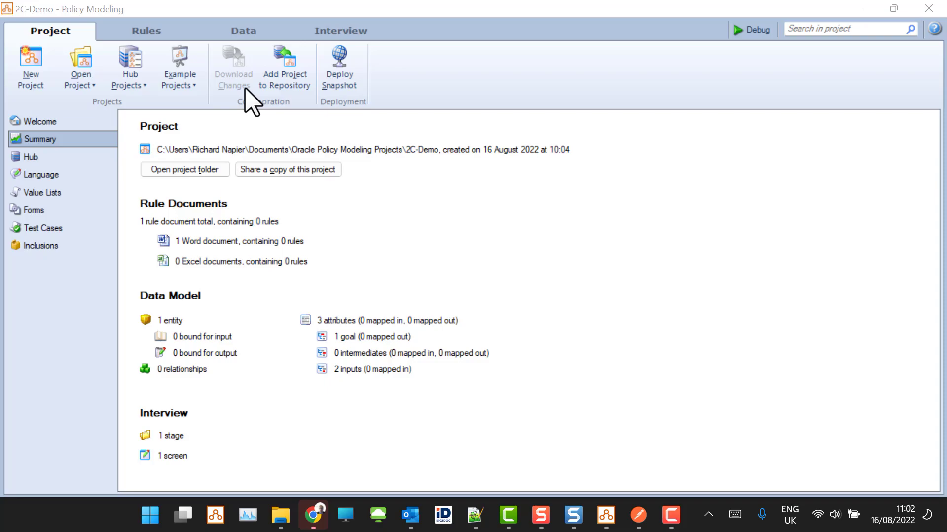
- Review the Welcome page, the project's value lists and the definition of the incident product attribute
left_click(28, 123)
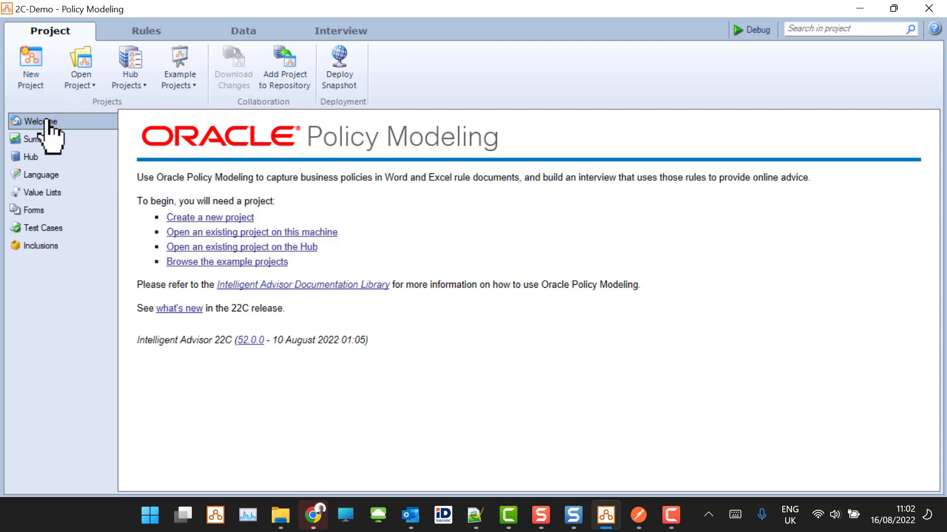
left_click(49, 193)
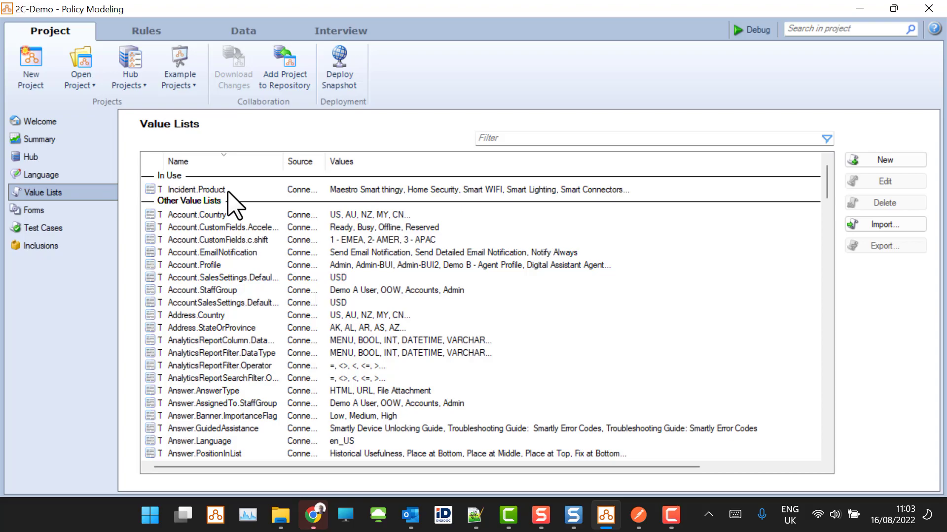
left_click(251, 33)
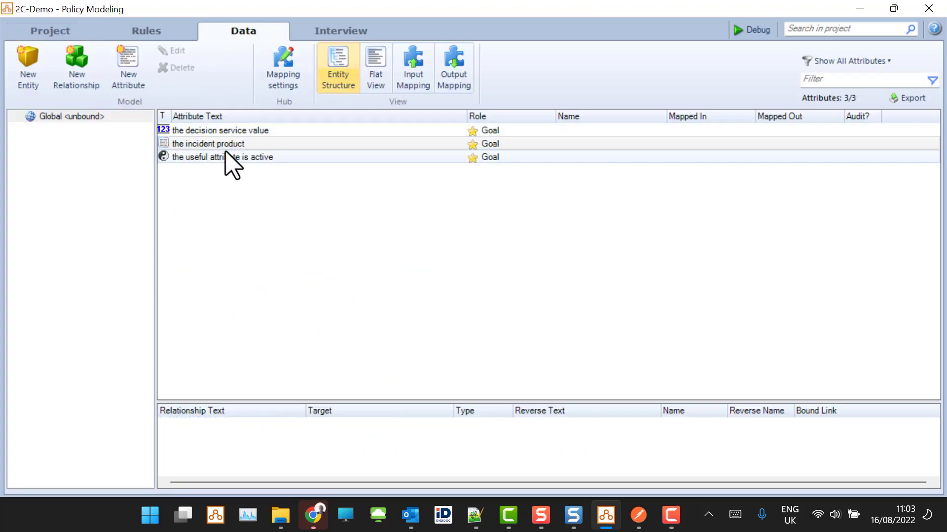
double_click(229, 146)
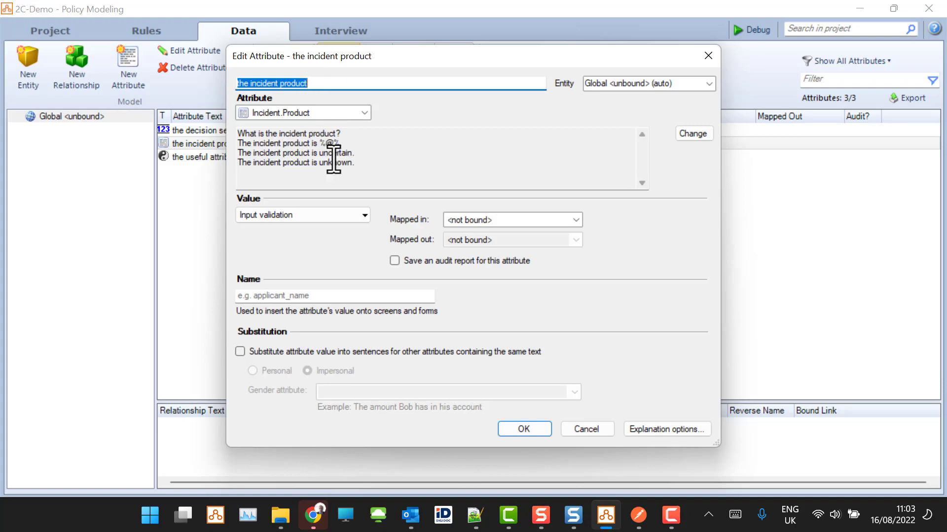
left_click(590, 430)
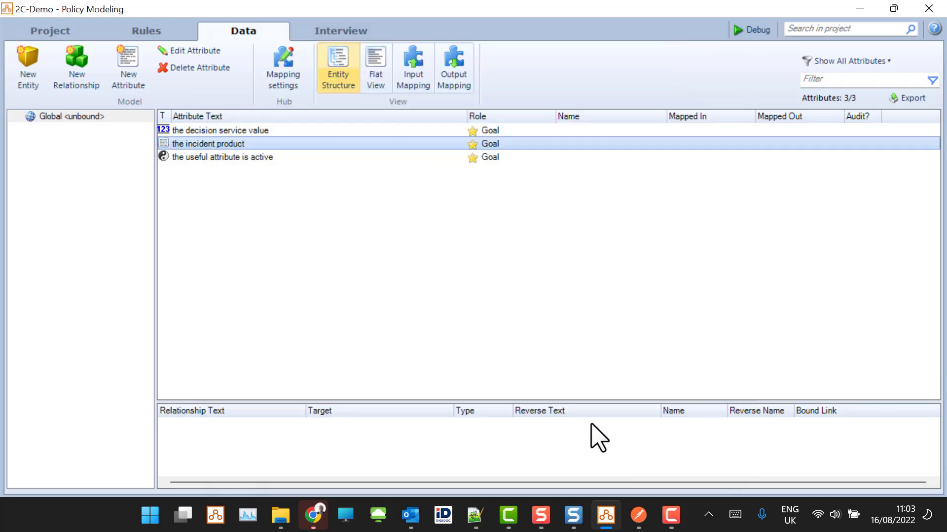
- Add a new interview screen titled "Value List Visibility" to Stage 1
left_click(344, 30)
left_click(57, 124)
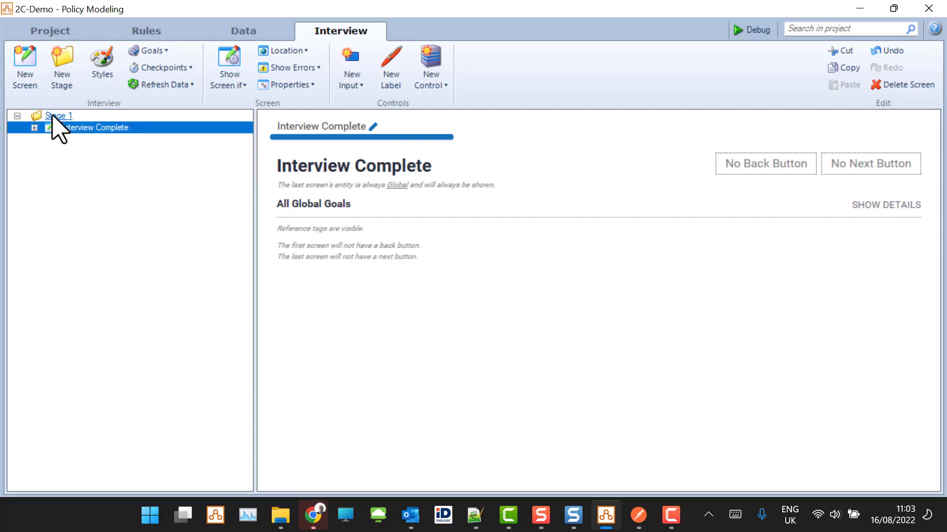
left_click(26, 67)
left_click(373, 168)
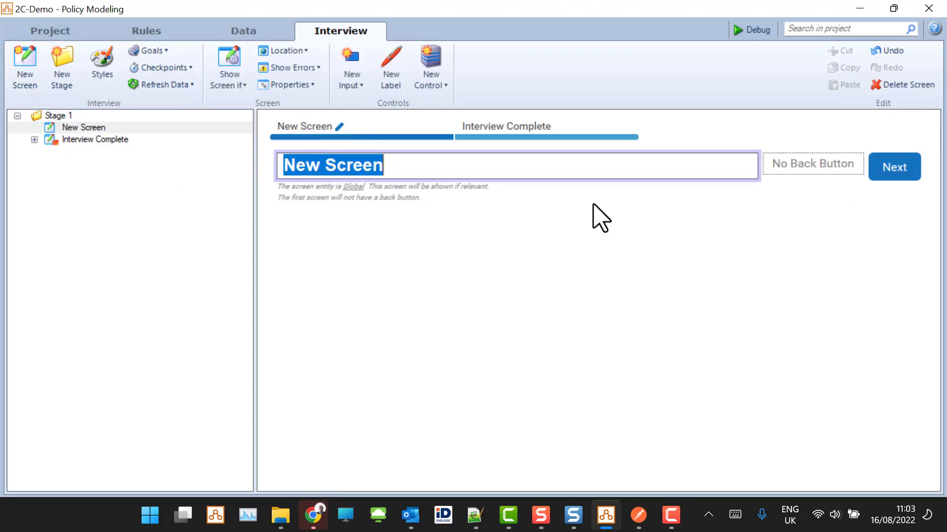
type("Value List Visi")
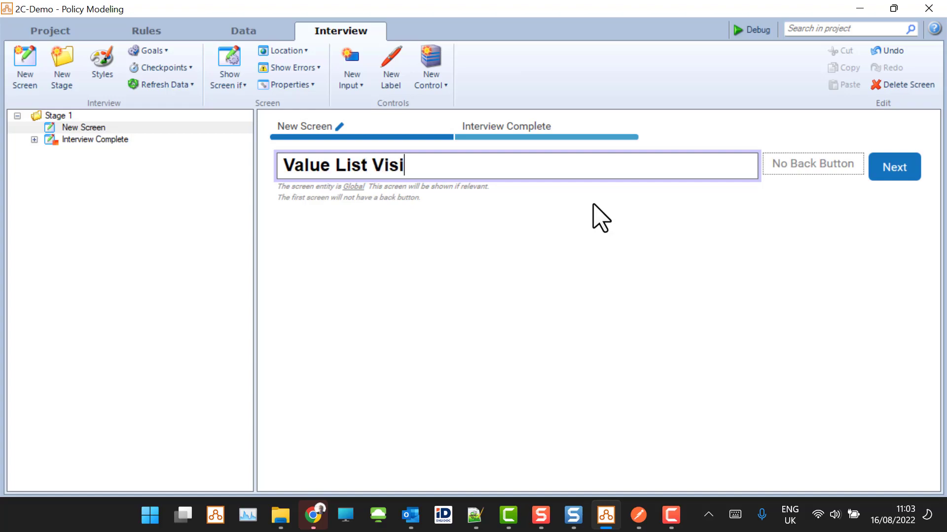
key("Return")
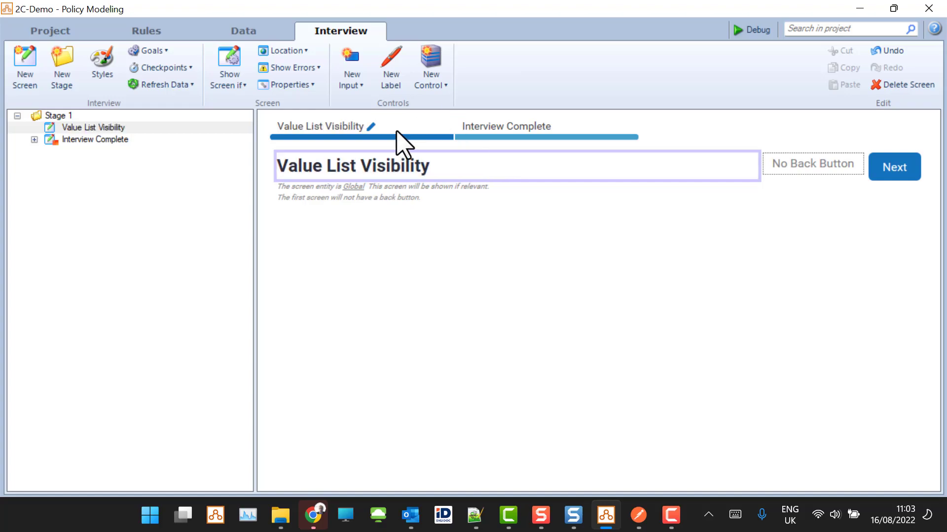
- Add an input for the incident product attribute to the Value List Visibility screen
left_click(362, 78)
left_click(165, 143)
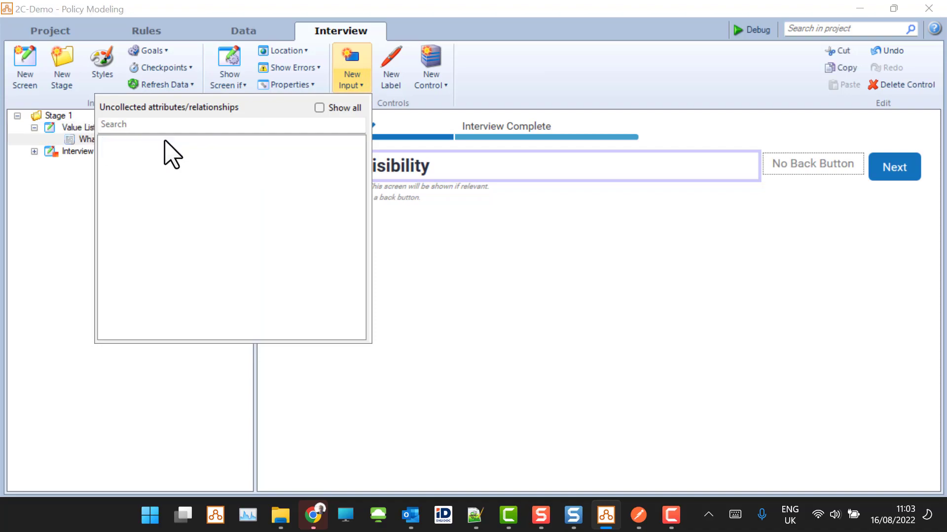
left_click(516, 372)
left_click(470, 239)
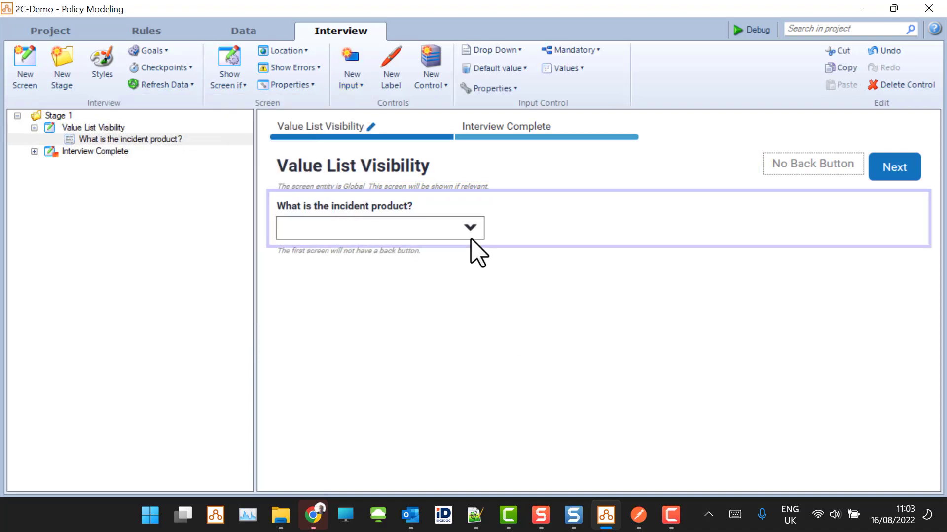
- Set the default visibility of the incident product options to show if "the useful attribute is active" is false
left_click(597, 73)
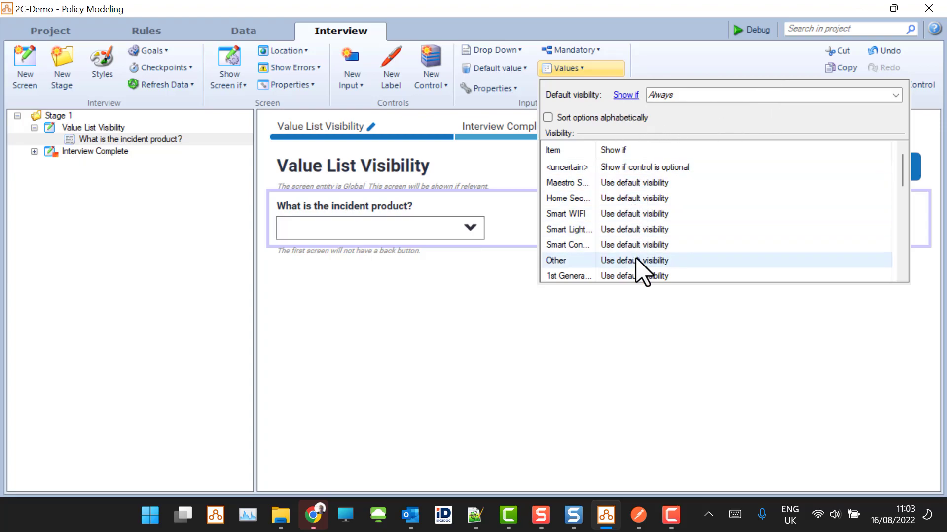
scroll(638, 260, "down", 5)
scroll(639, 254, "up", 5)
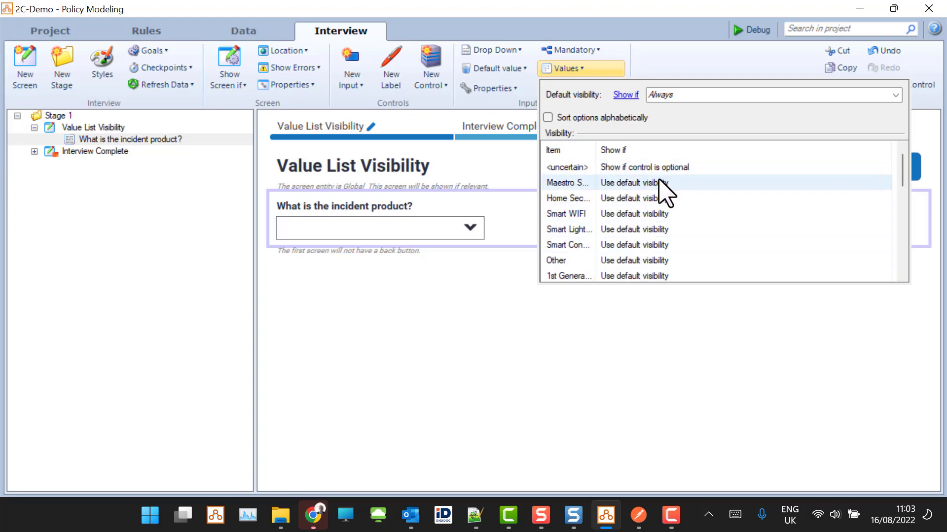
left_click(896, 95)
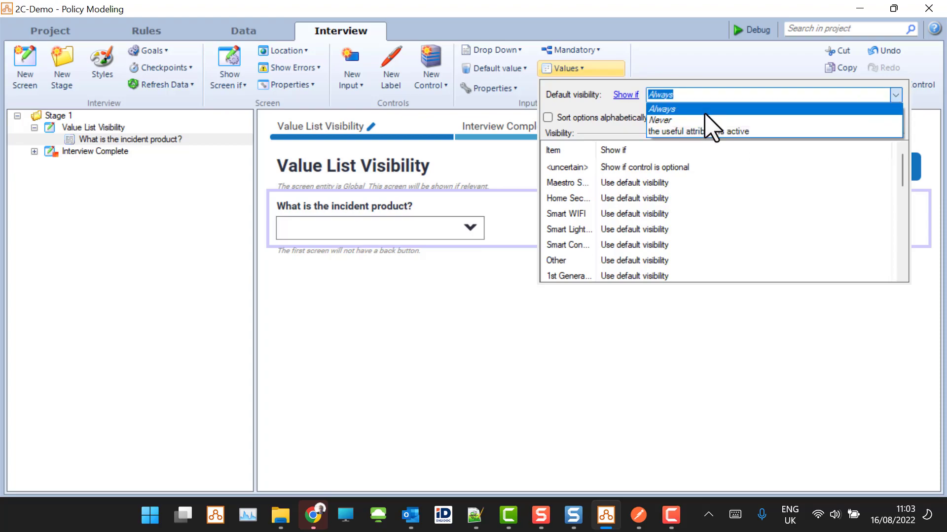
left_click(740, 132)
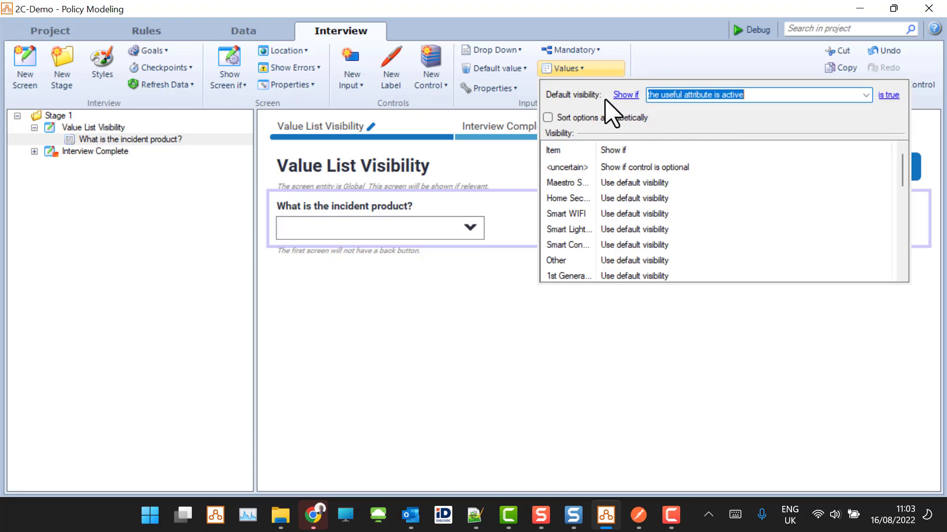
left_click(889, 95)
left_click(892, 126)
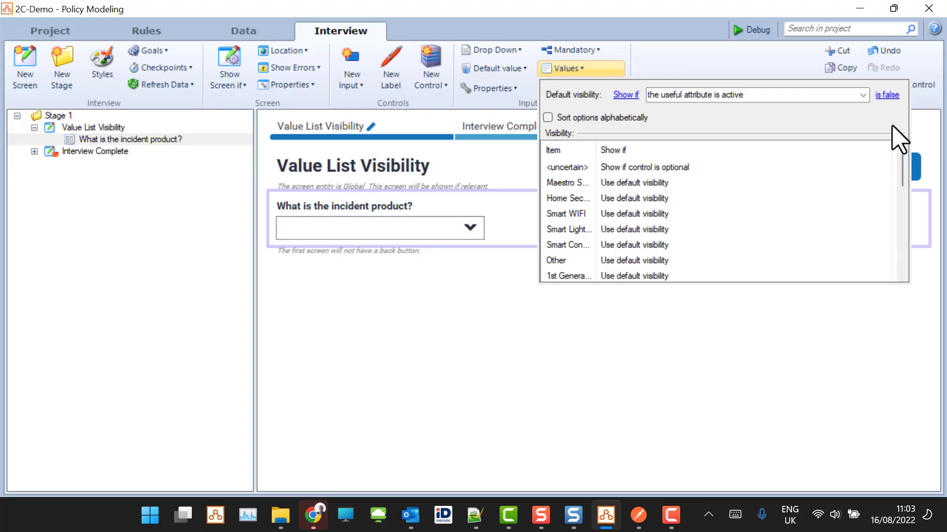
- Try an individual Show if rule on the Maestro Smart thingy option, return it to default visibility, and close the value settings
left_click(650, 183)
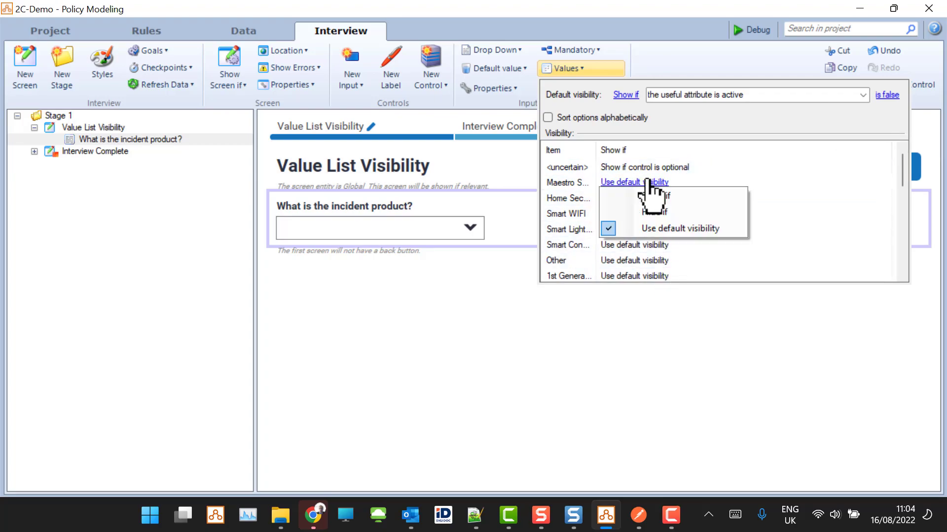
left_click(656, 197)
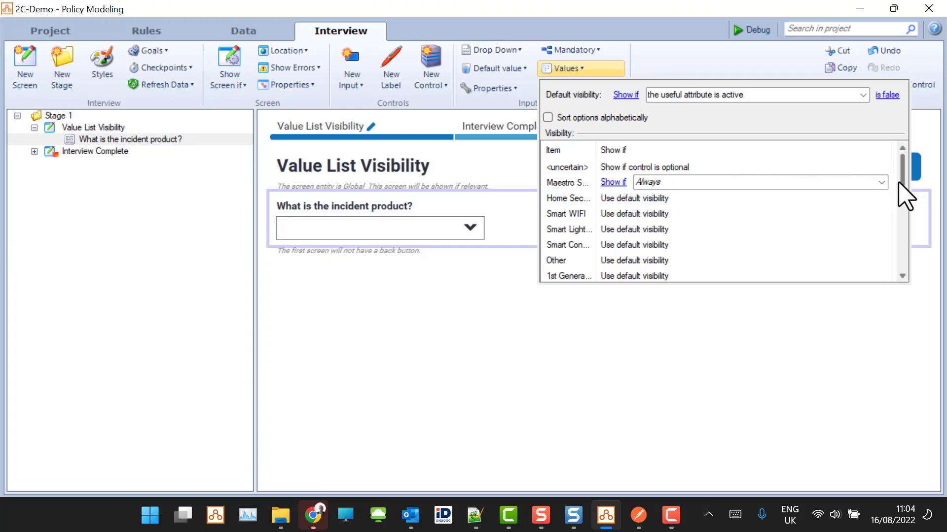
left_click(881, 182)
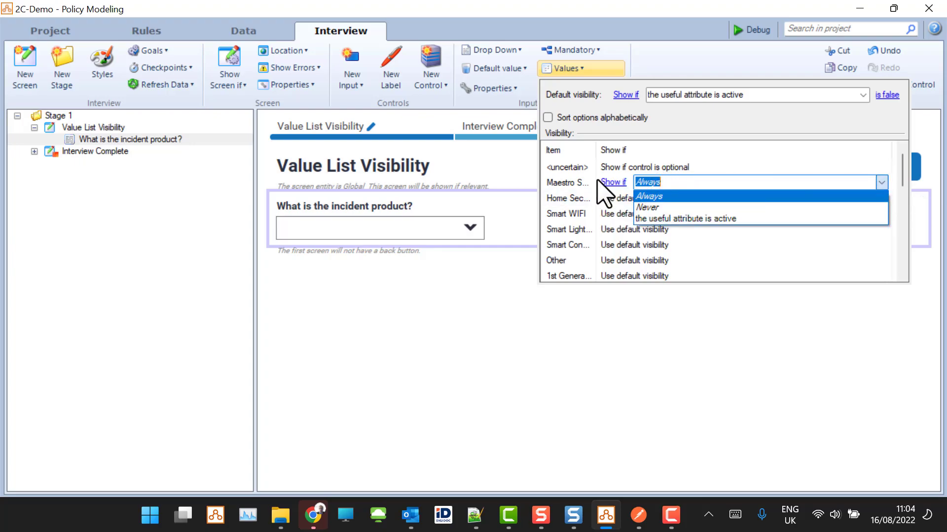
left_click(612, 183)
left_click(613, 183)
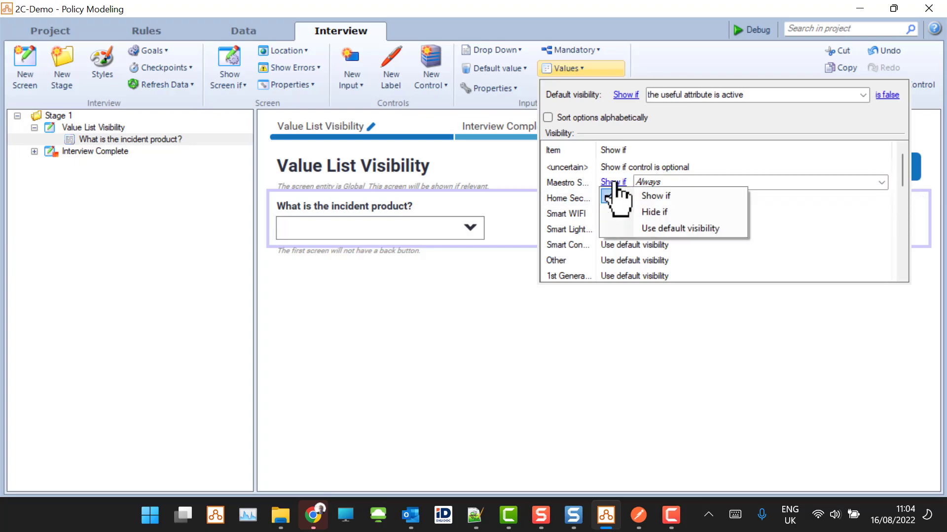
left_click(651, 229)
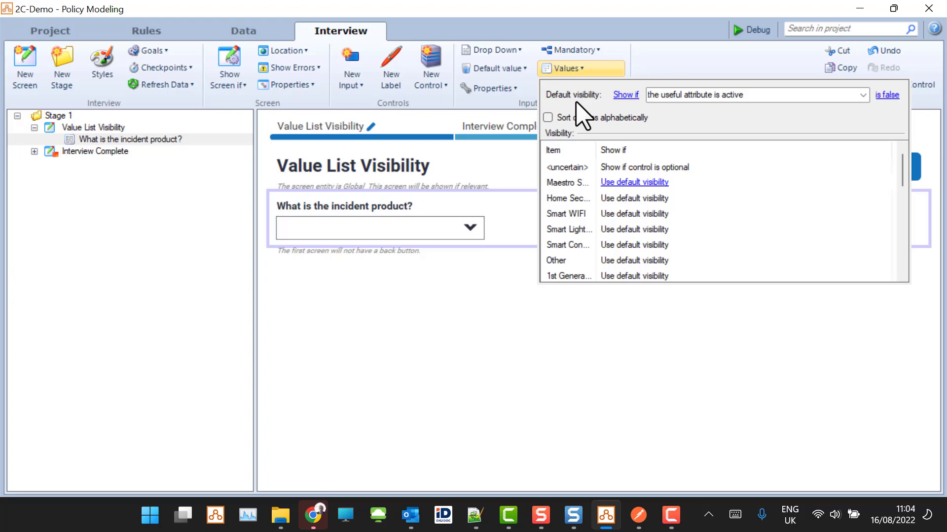
left_click(469, 320)
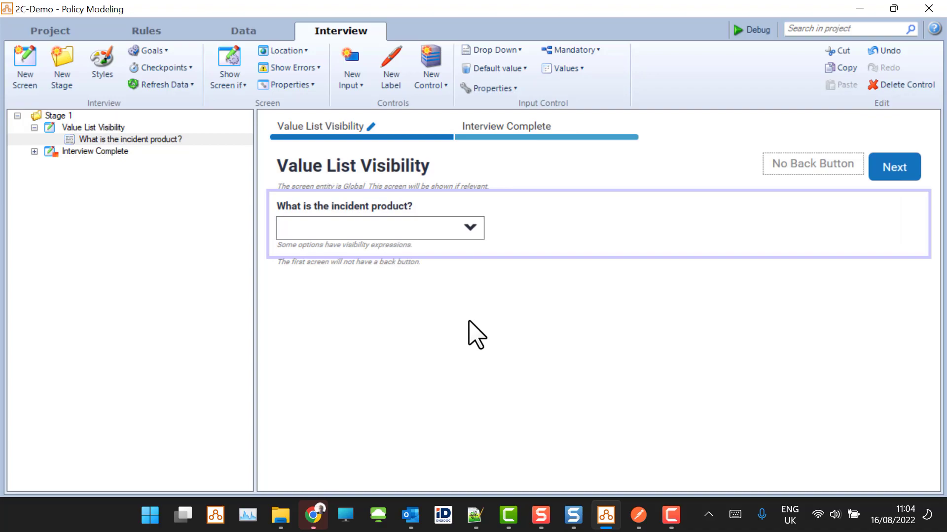
- Switch to the Intelligent Advisor Hub in Chrome and examine the settings and workspace roles of the rn-apiuser API client
left_click(312, 514)
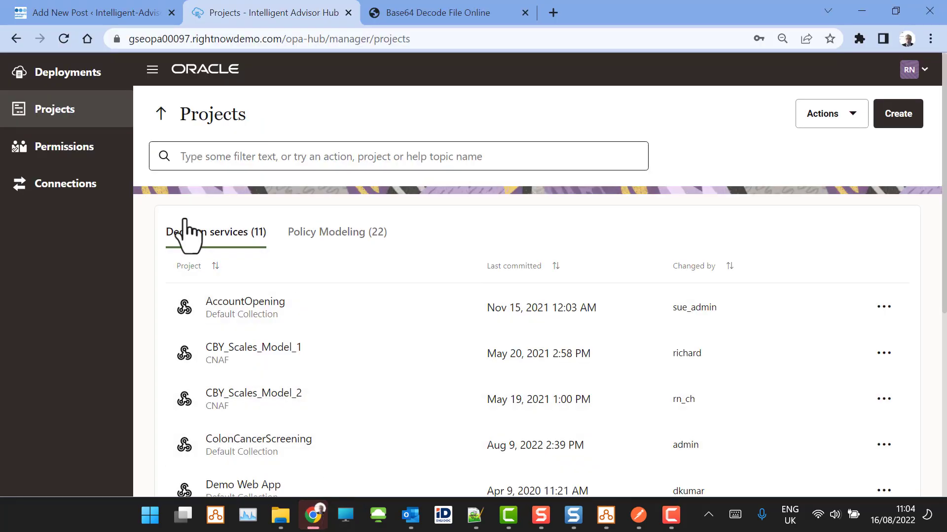
left_click(79, 150)
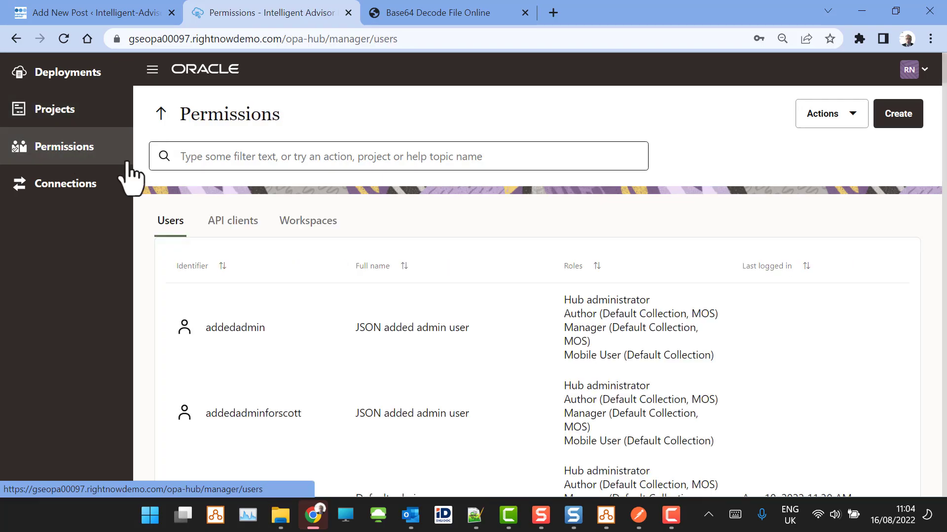
left_click(223, 231)
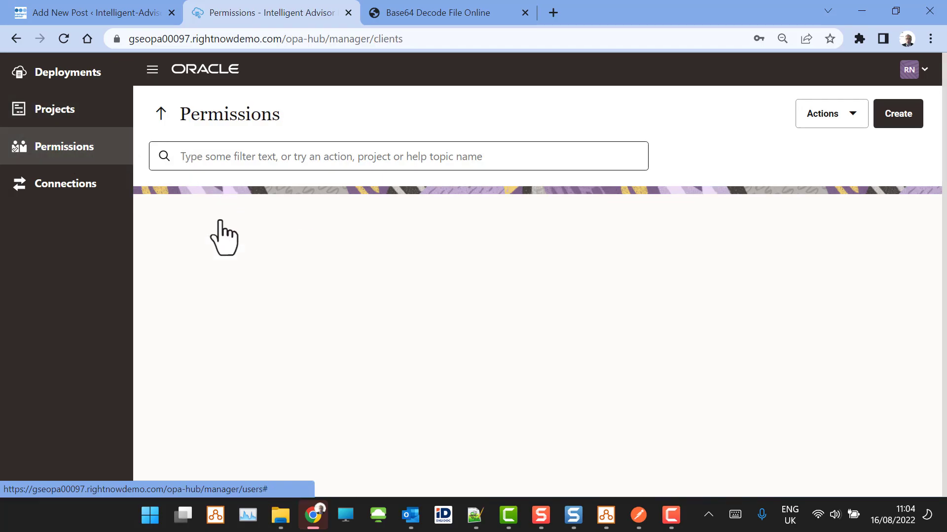
scroll(376, 306, "down", 20)
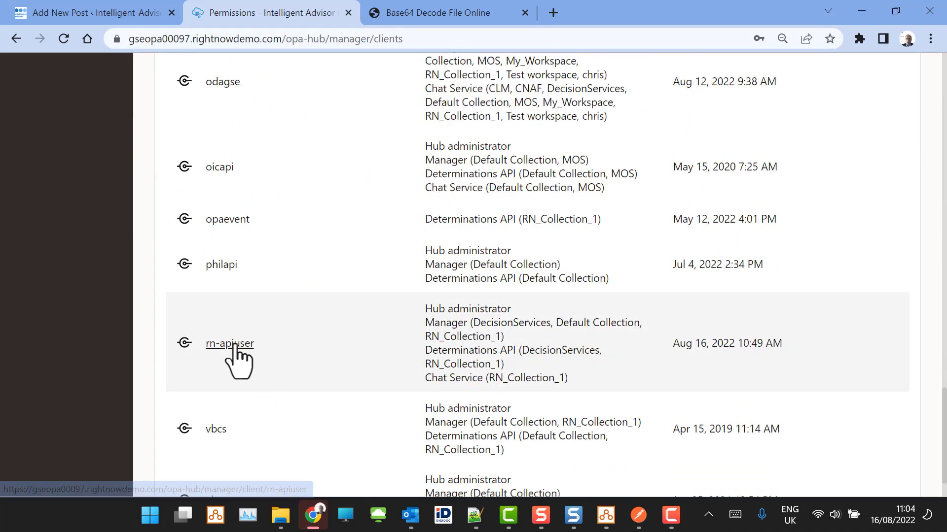
left_click(235, 345)
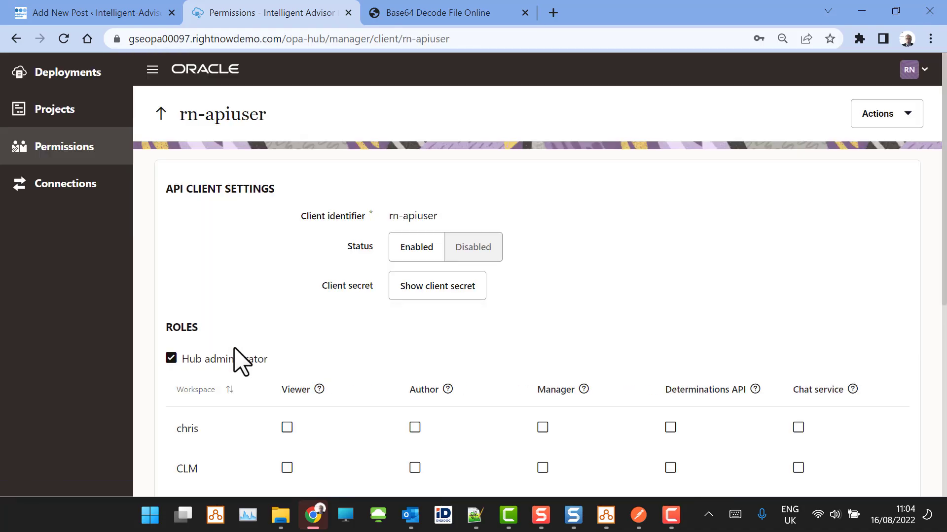
scroll(623, 202, "down", 1)
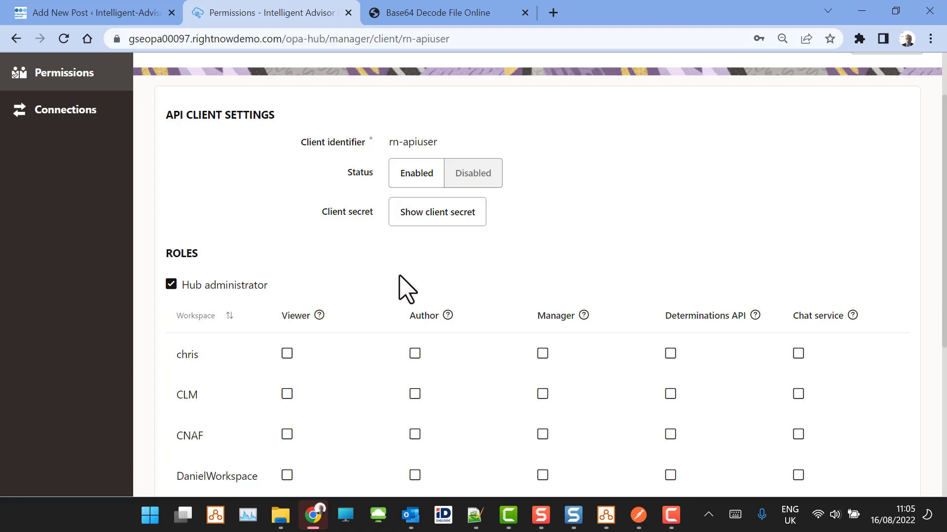
scroll(401, 289, "down", 4)
scroll(443, 305, "up", 1)
scroll(478, 318, "up", 4)
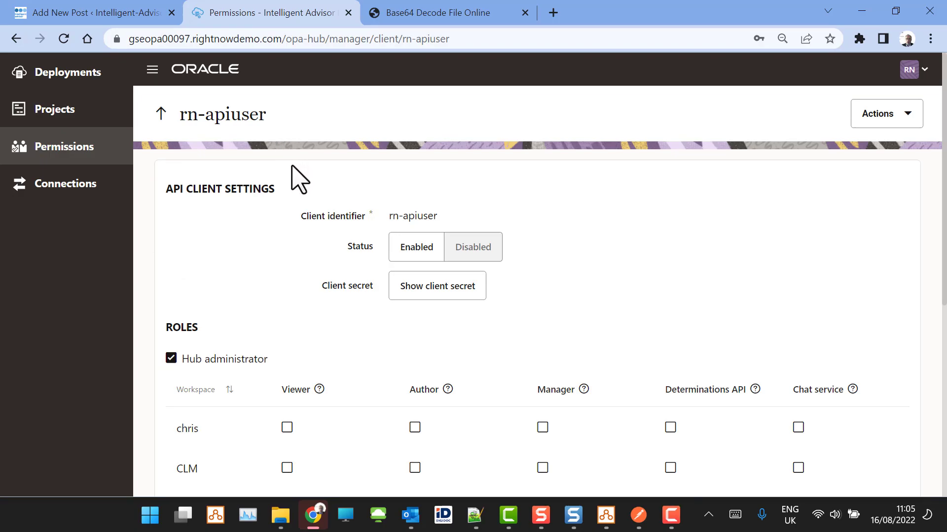
- Search the Hub for "RN_" and open the RN_OSVC_REST deployment
left_click(93, 79)
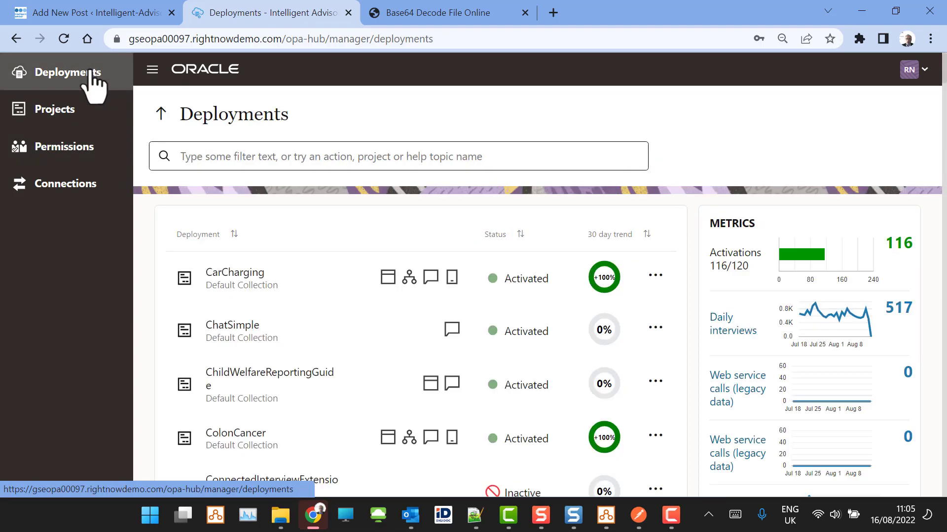
left_click(329, 159)
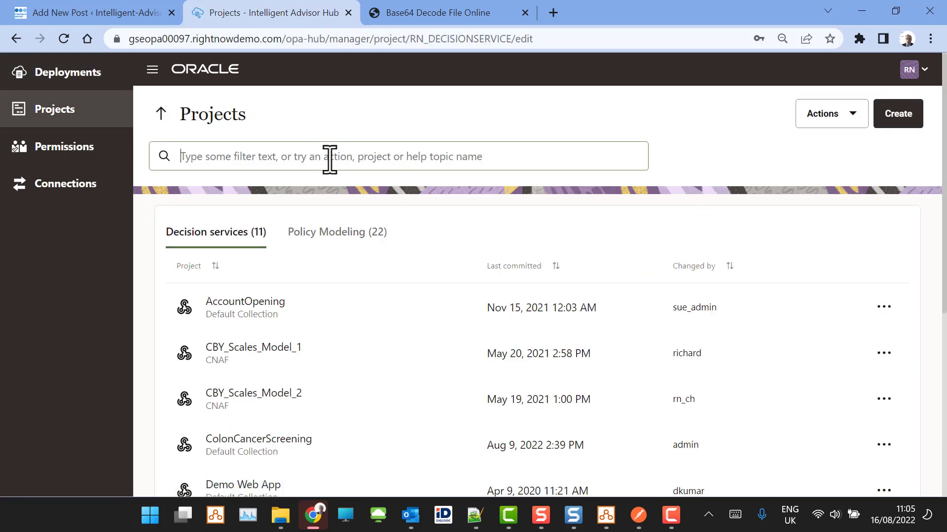
type("RN_")
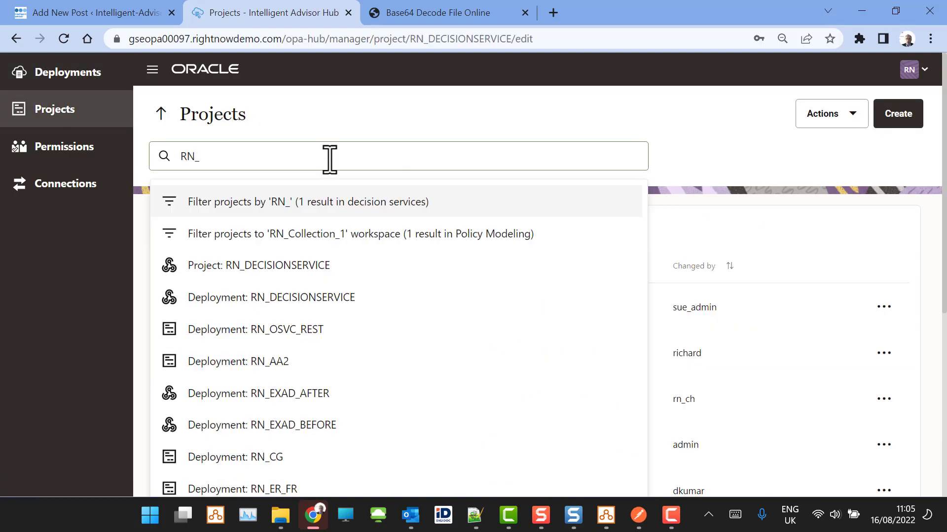
left_click(331, 329)
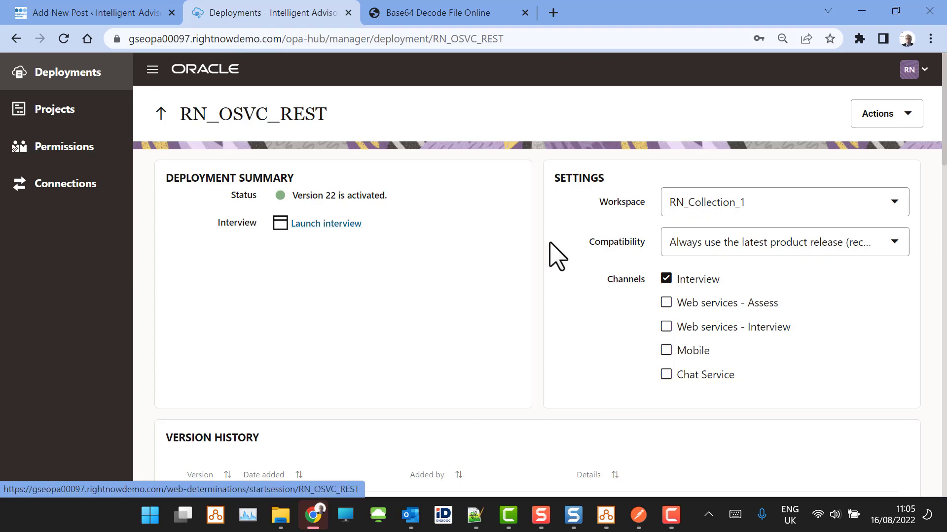
- Review the deployment's version history and show the available actions for version 22
scroll(476, 232, "down", 3)
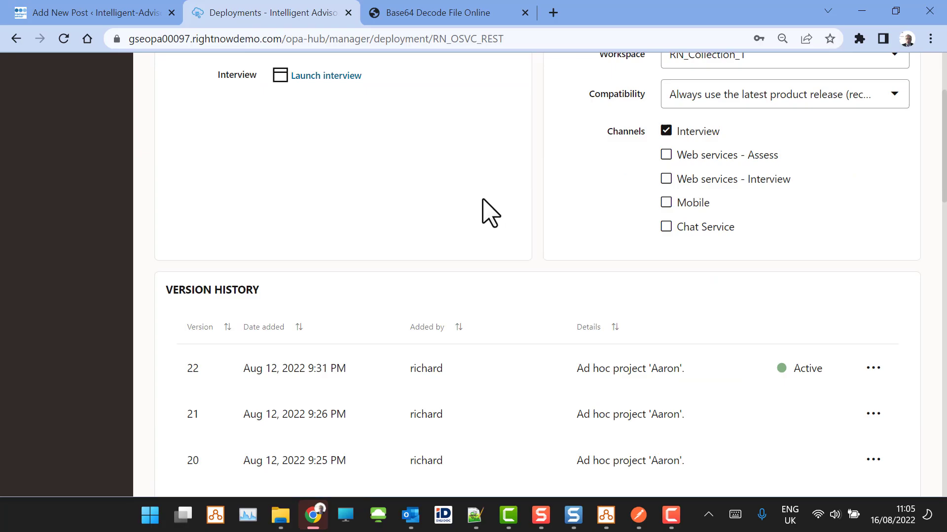
scroll(482, 211, "down", 3)
scroll(481, 211, "up", 6)
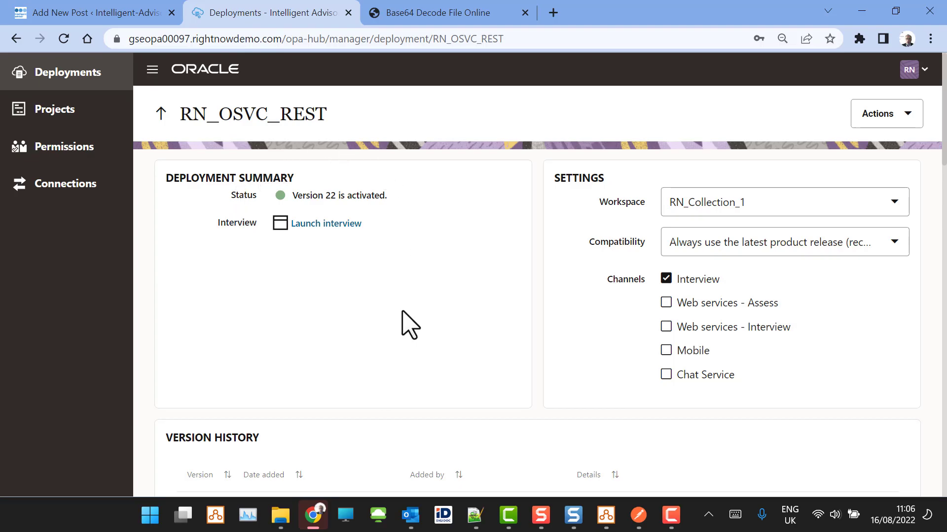
scroll(410, 325, "down", 3)
left_click(874, 370)
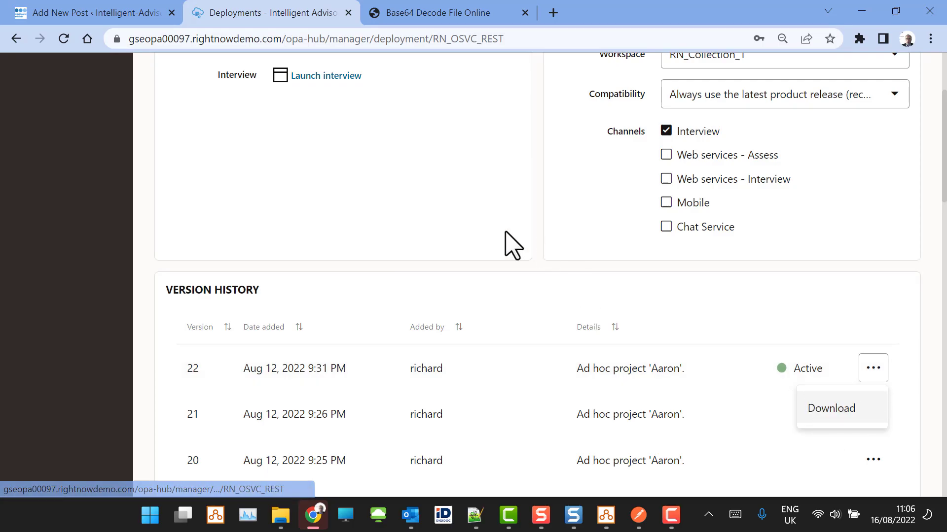
- Switch to Postman and examine the full snapshot URL of the Demo ZIP Download request, including the API version and deployment name
left_click(462, 229)
left_click(639, 516)
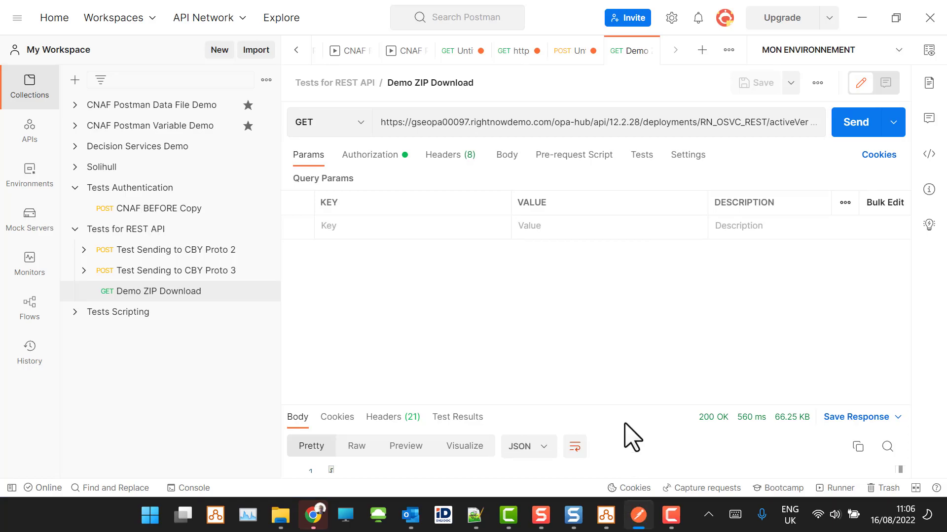
left_click(637, 122)
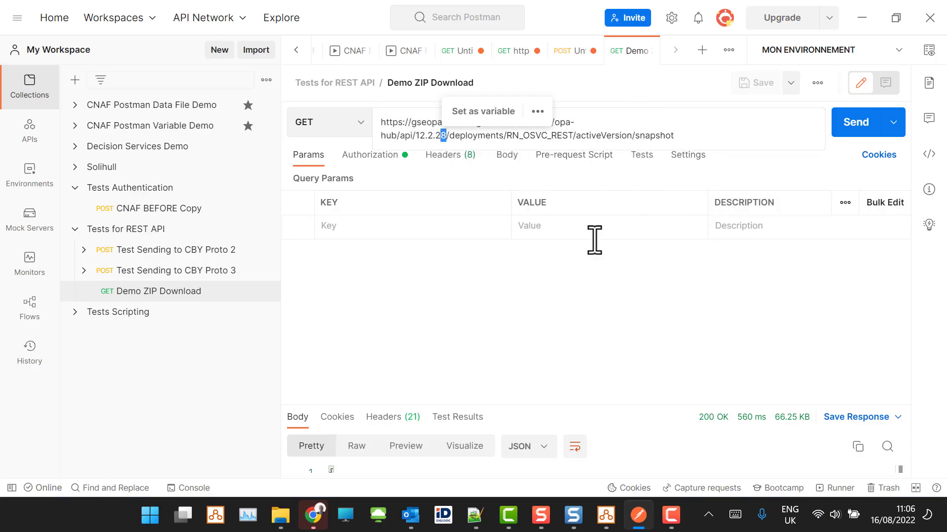
left_click(617, 323)
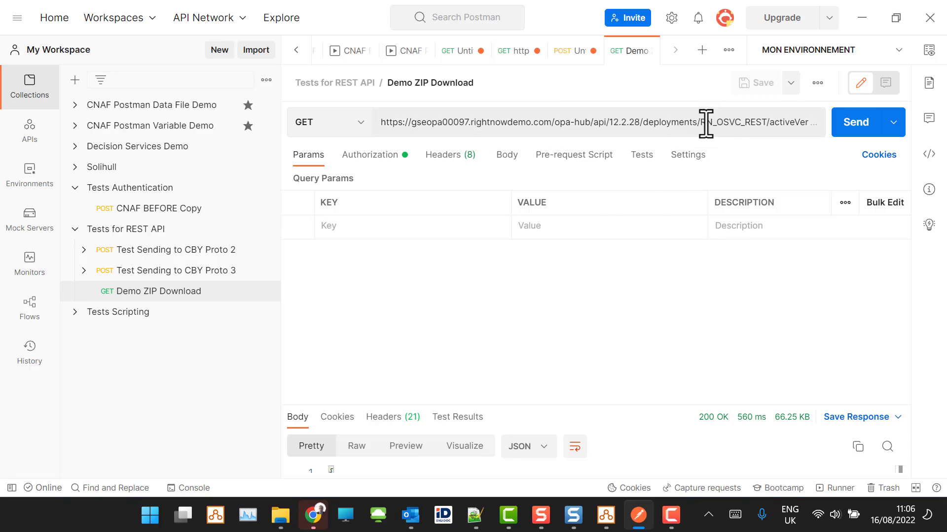
left_click(783, 123)
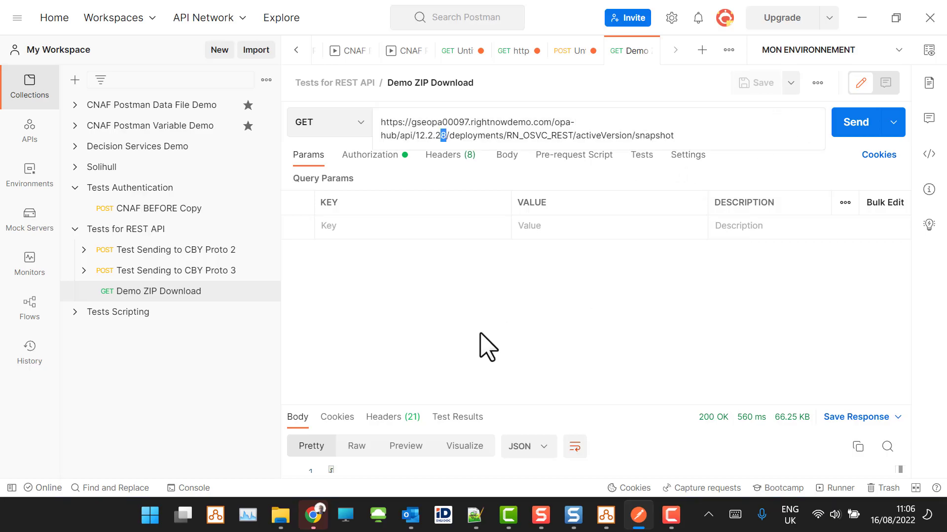
left_click(432, 320)
- Get a new OAuth access token with the rn-apiuser client credentials and use it for the Demo ZIP Download request
left_click(378, 157)
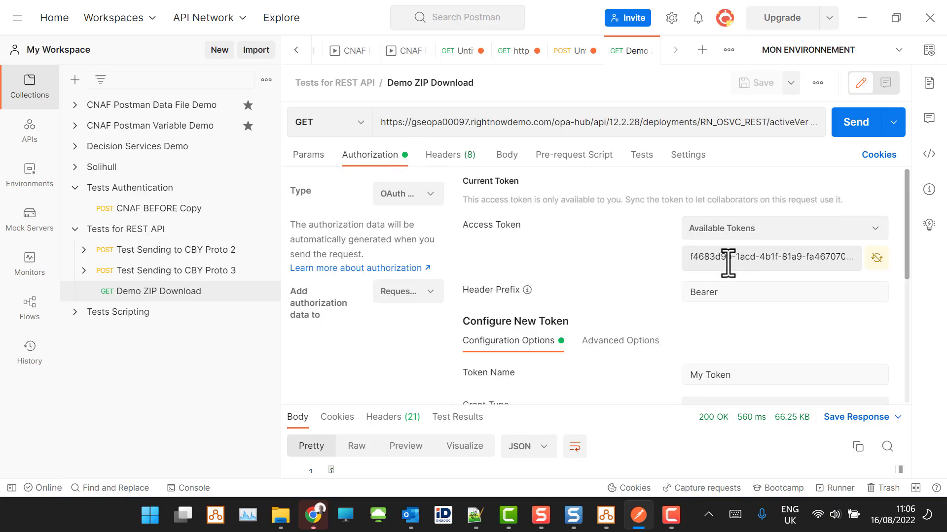
scroll(754, 257, "down", 5)
scroll(787, 261, "down", 1)
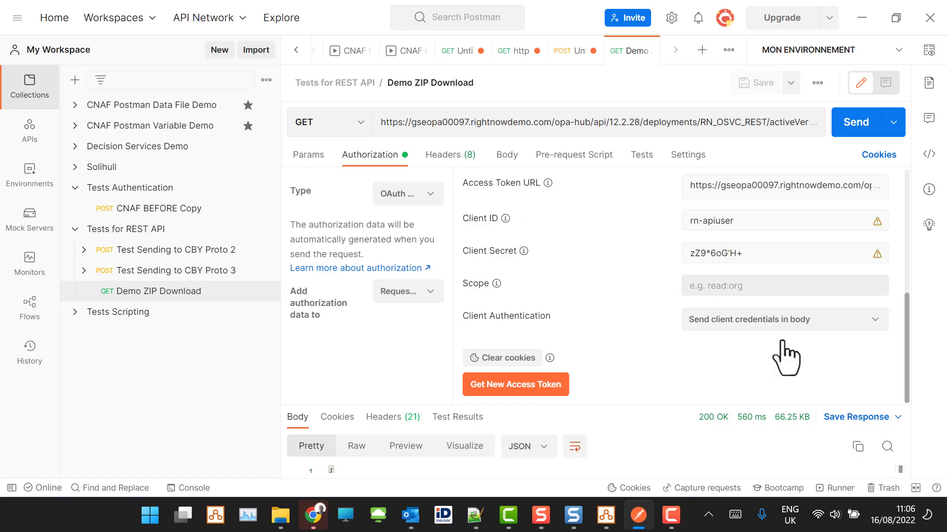
left_click(513, 387)
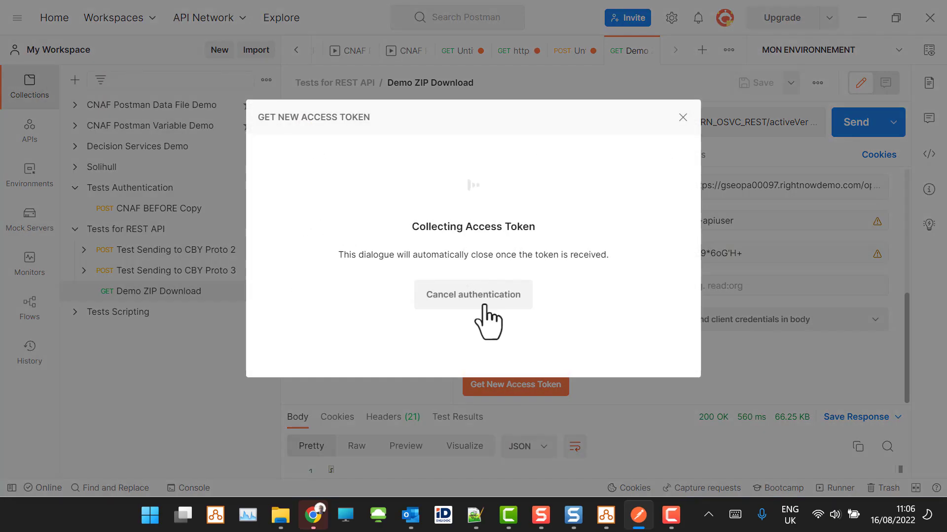
left_click(489, 301)
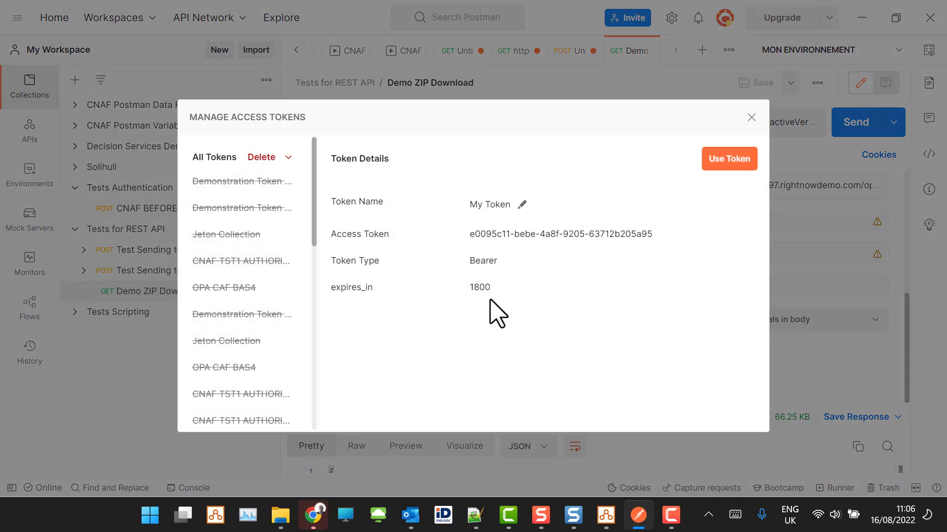
left_click(733, 163)
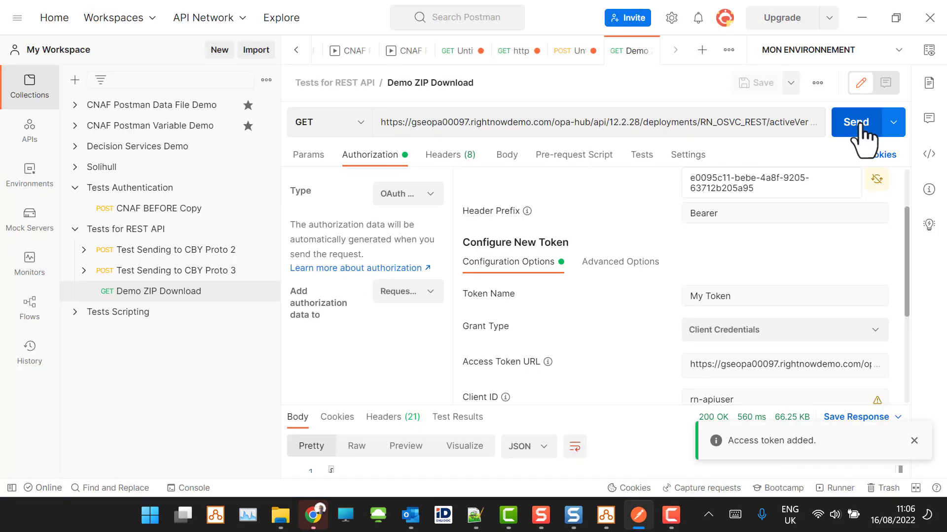
- Send the Demo ZIP Download request and select only the base64 value in the raw response body
left_click(846, 140)
left_click_drag(595, 409, 598, 193)
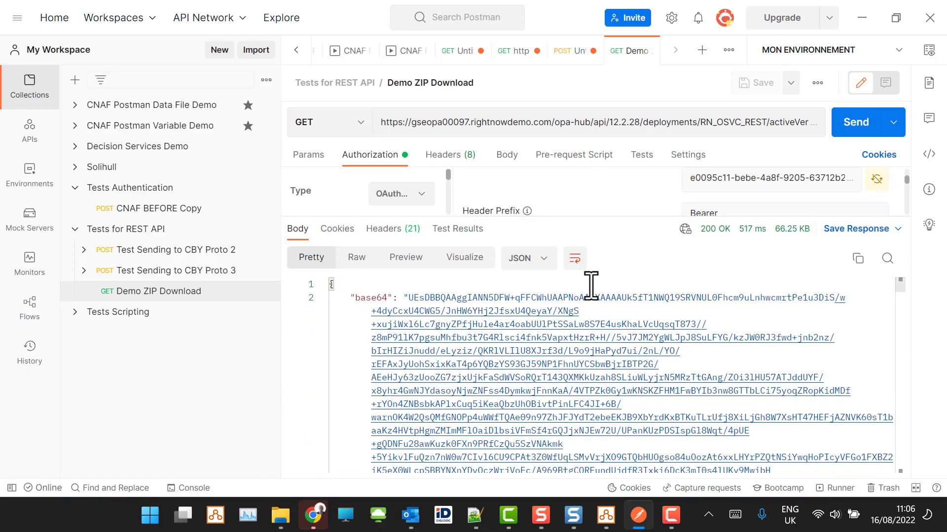
left_click(362, 261)
left_click_drag(369, 296, 405, 524)
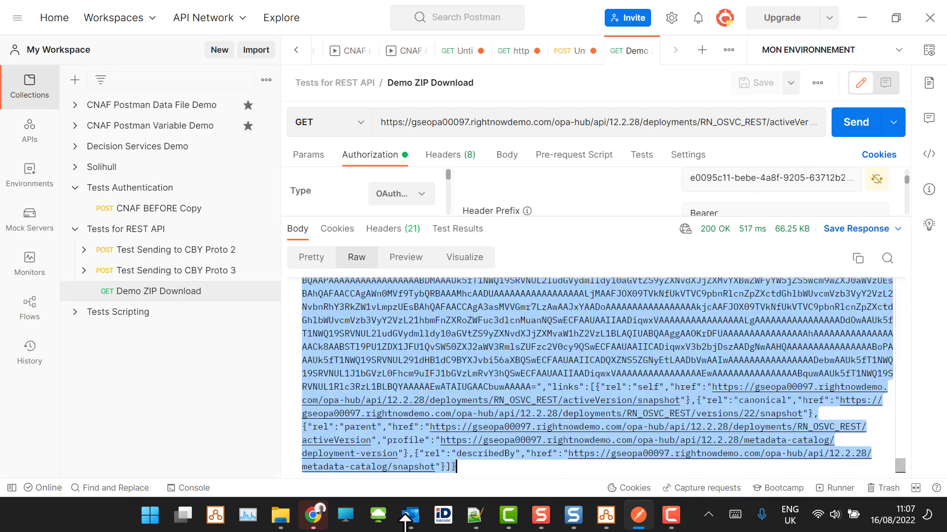
left_click_drag(413, 480, 534, 390)
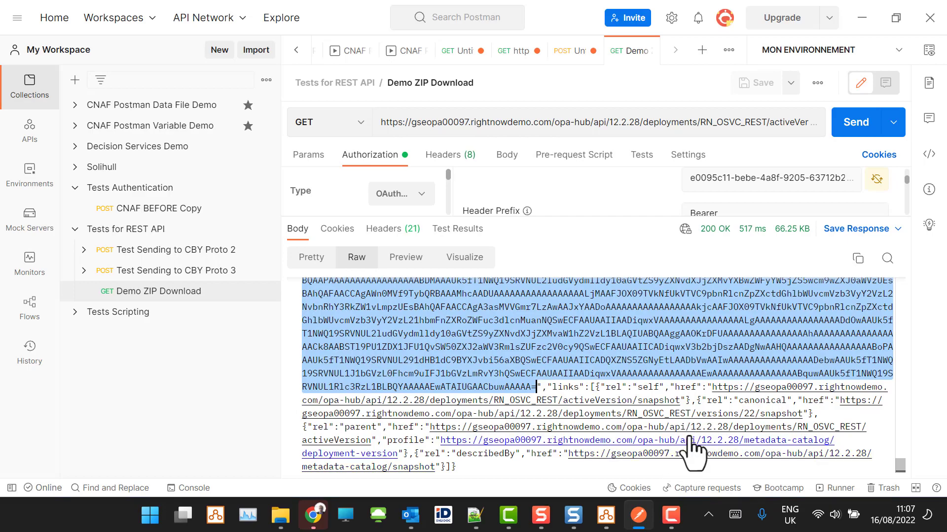
- Switch to the Base64 Decode File page in Chrome, paste the base64 value as input and download the decoded file
key("alt+Tab")
left_click(436, 14)
left_click(325, 193)
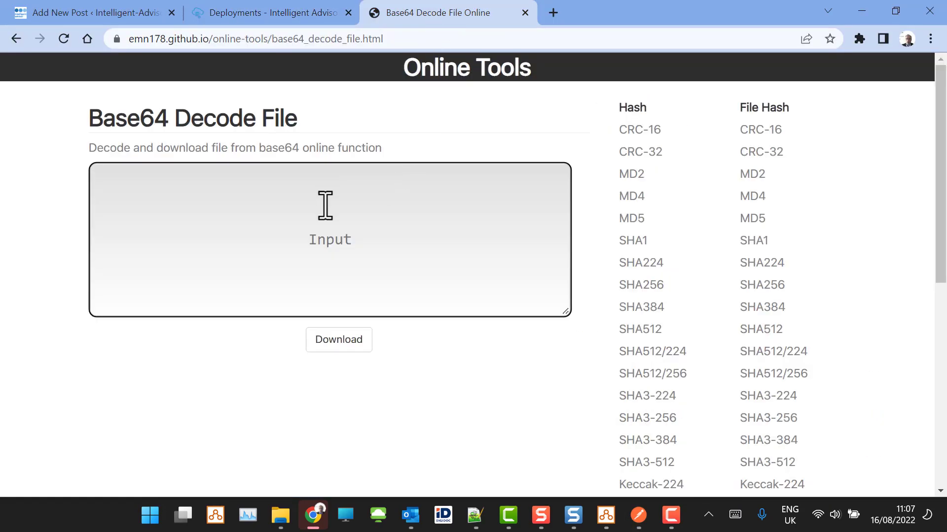
key("ctrl+v")
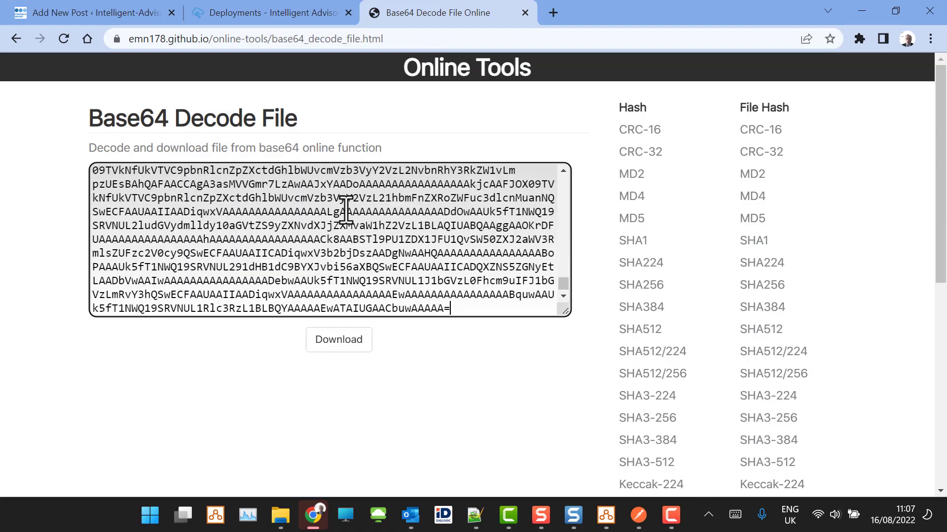
left_click(345, 335)
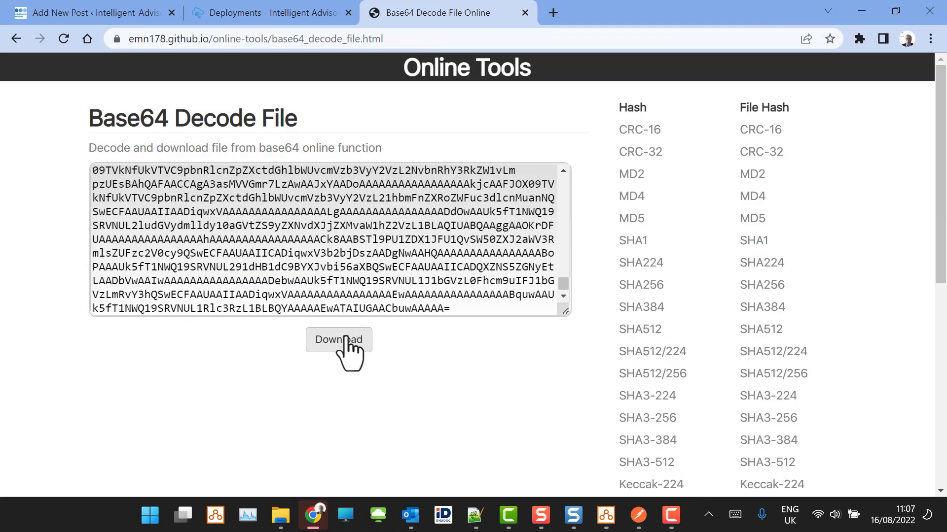
- Show the downloaded base64 file in its folder and rename it as MyProjectSnapshot.zip
left_click(164, 486)
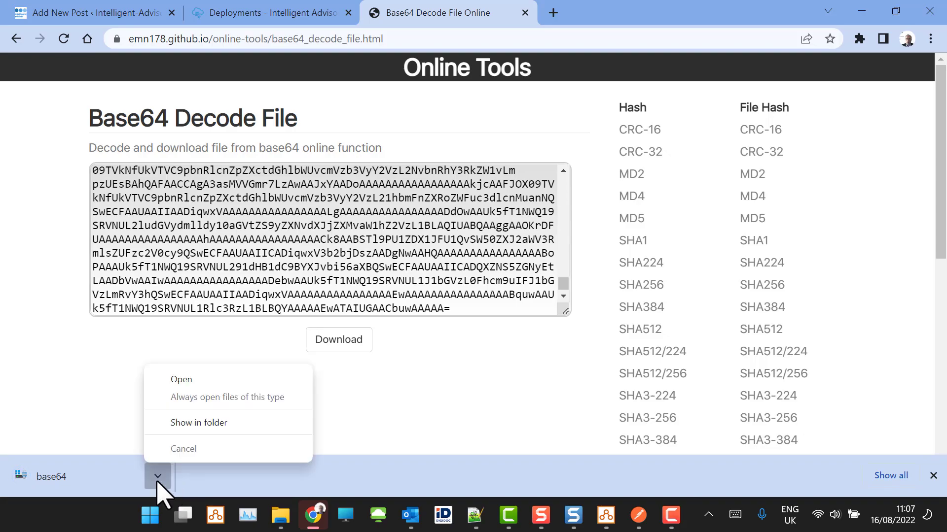
left_click(219, 423)
left_click(469, 186)
left_click(472, 184)
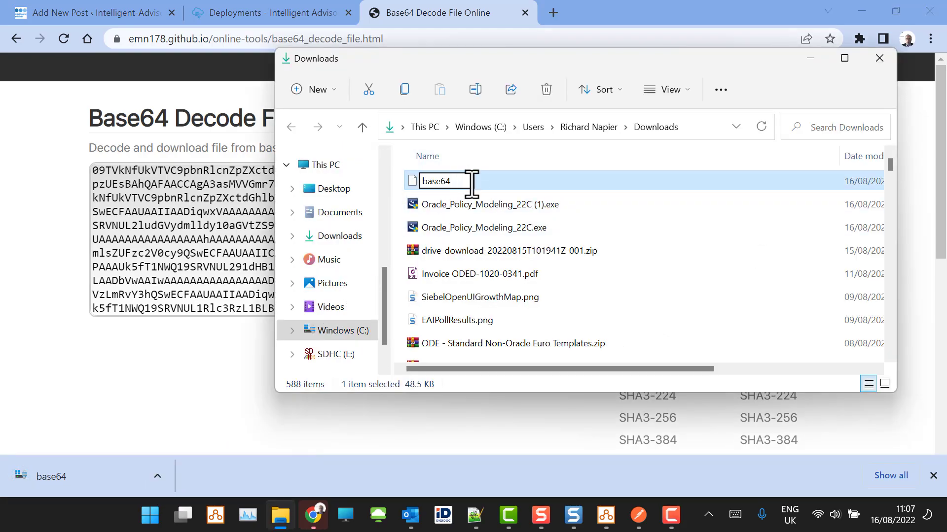
key("BackSpace")
key("BackSpace")
key("BackSpace")
key("BackSpace")
type("MyProjectSnapshot.zu")
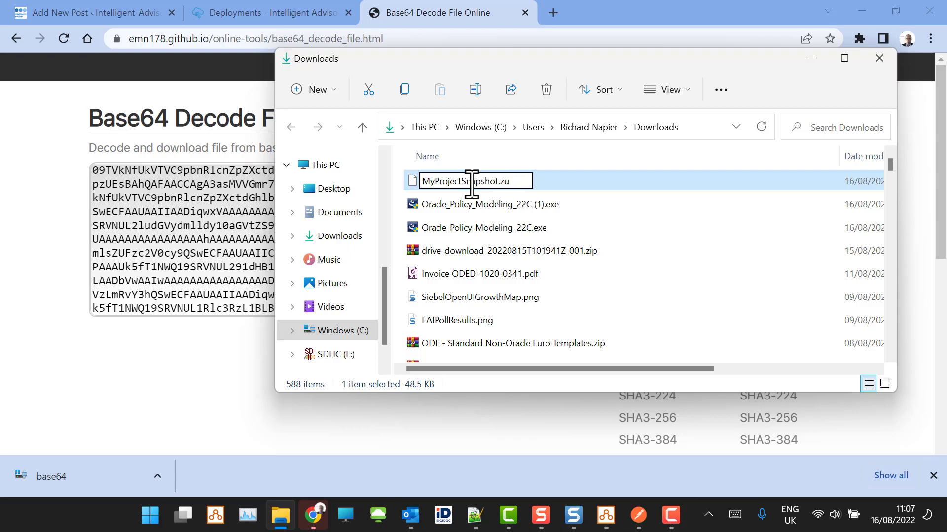
key("Return")
left_click(472, 184)
left_click(472, 185)
left_click(543, 212)
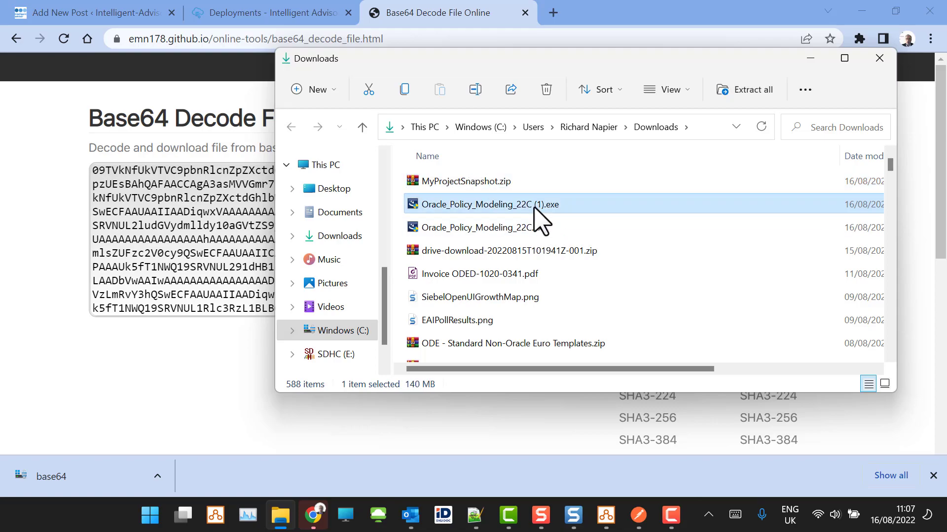
- Open MyProjectSnapshot.zip and expand the RN_OSVC_REST folder to examine the project's contents
double_click(501, 182)
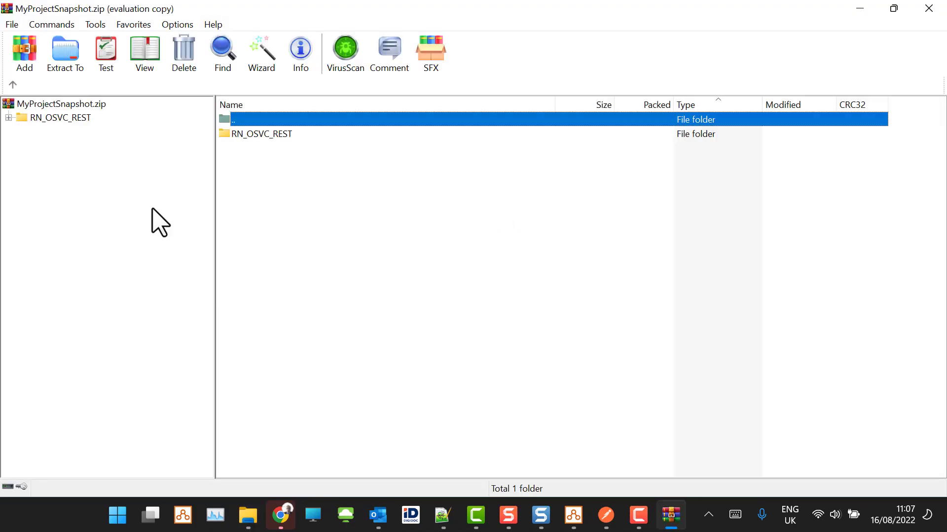
left_click(537, 257)
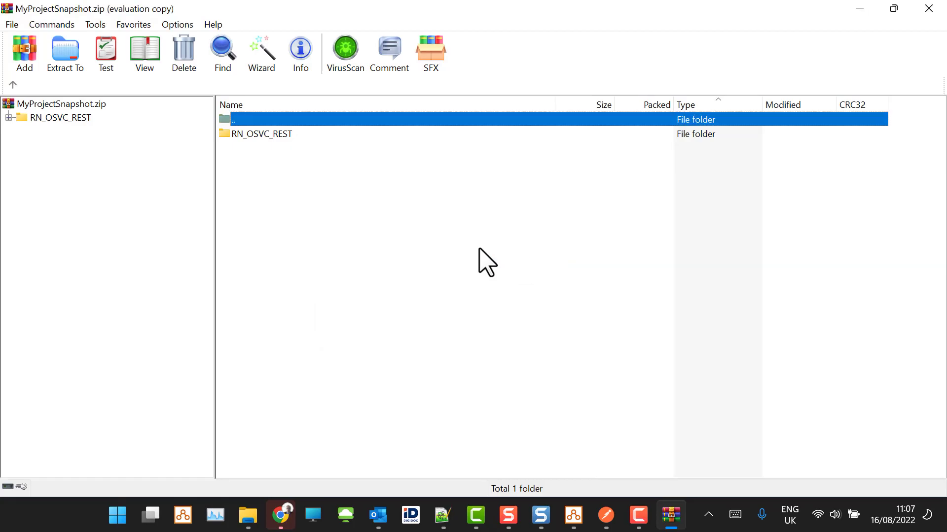
left_click(9, 117)
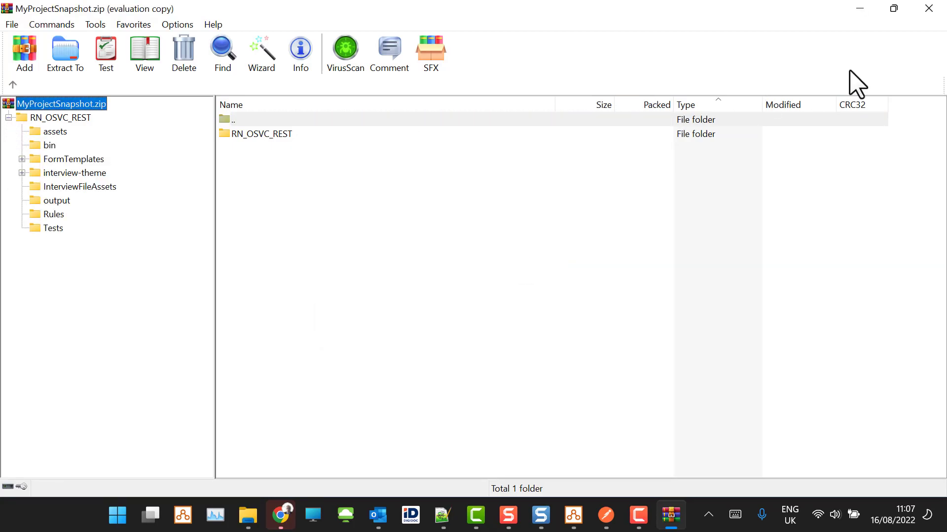
- Close the archive and the Downloads folder, then return to Postman to review the links in the snapshot response
left_click(929, 10)
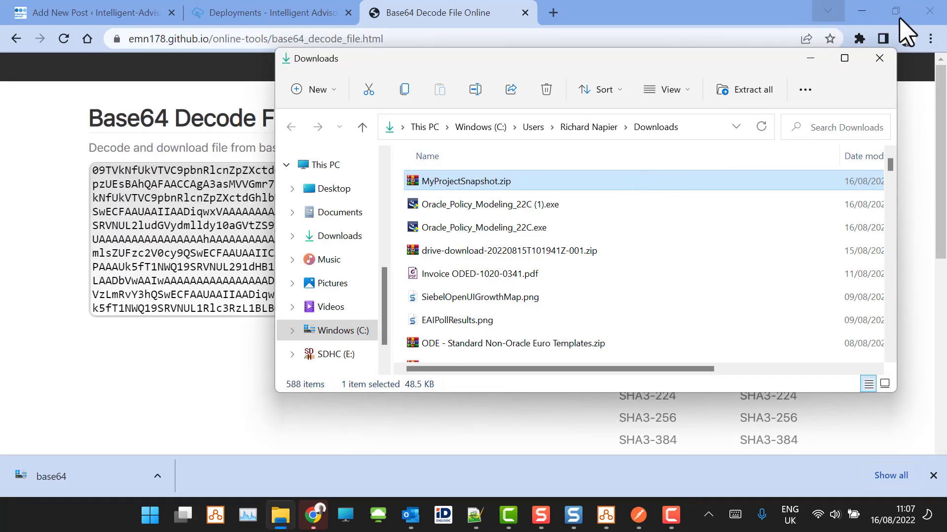
left_click(879, 58)
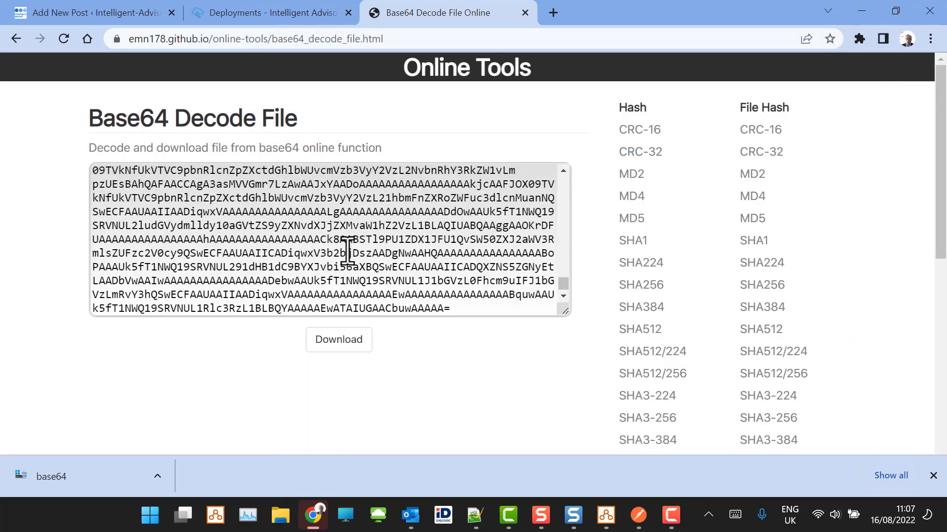
left_click(638, 515)
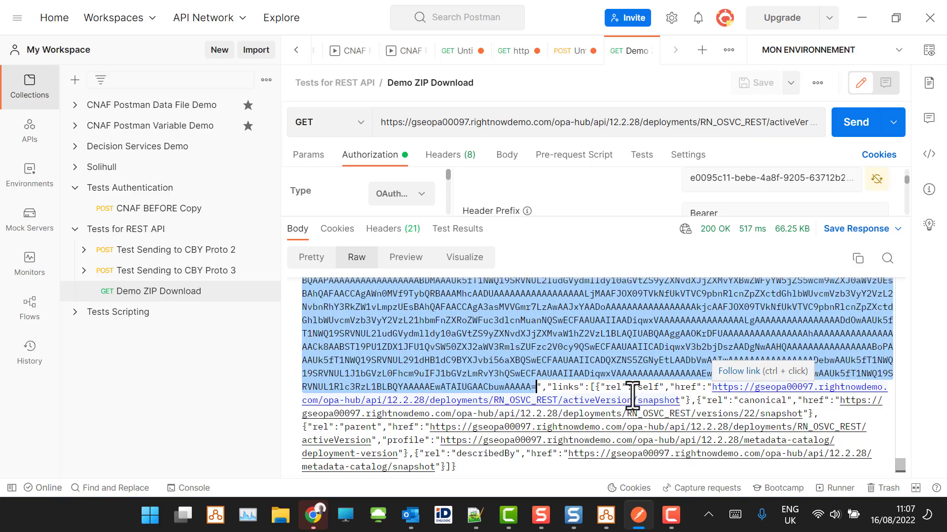
- Switch to the 2C-Demo project in Policy Modeling, review the RN_DECISIONSERVICE reference and its available decision services, and cancel without changes
key("alt+Tab")
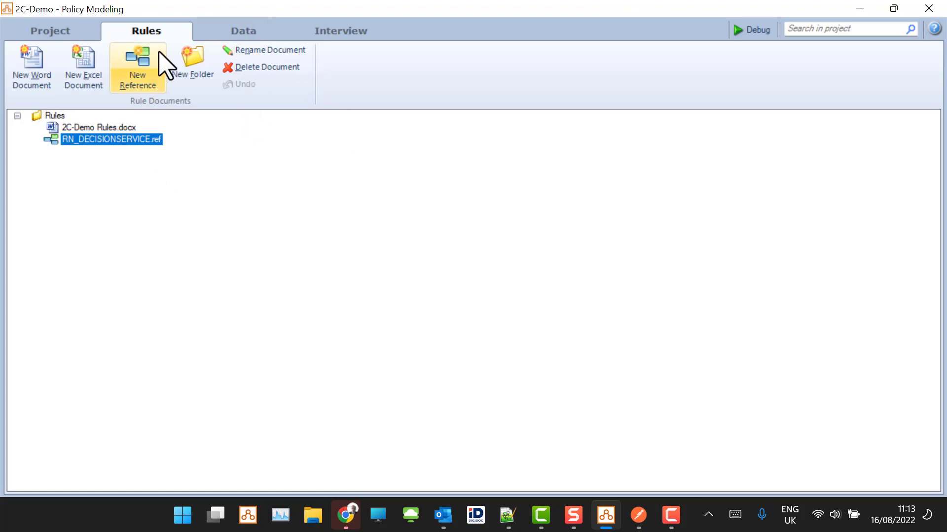
left_click(98, 142)
left_click(99, 207)
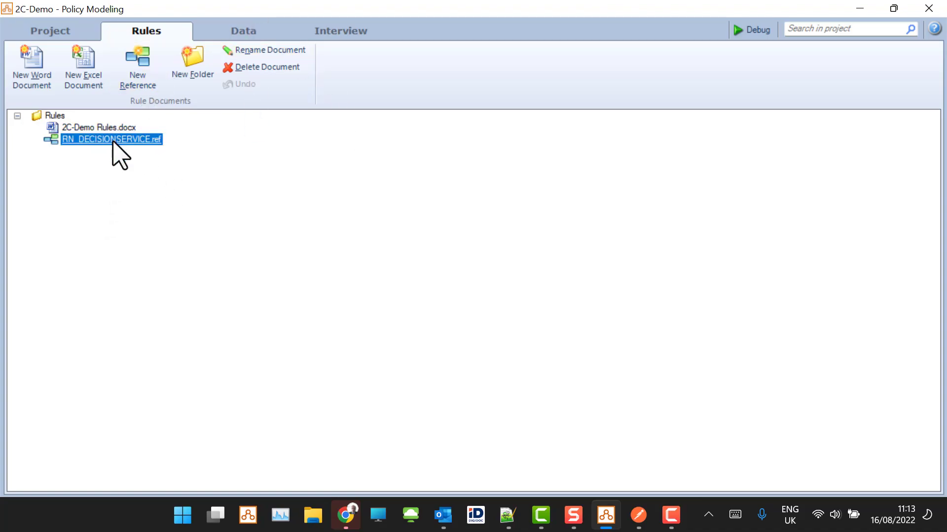
double_click(113, 142)
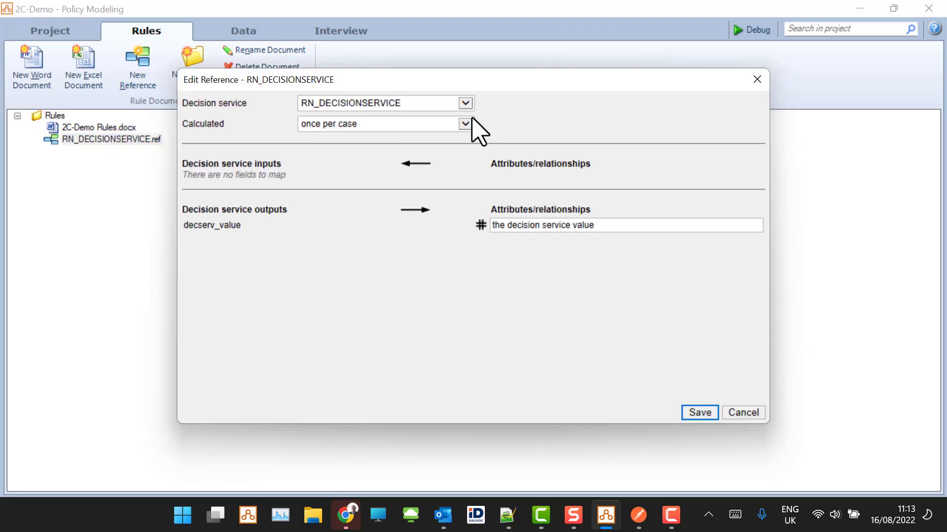
left_click(465, 104)
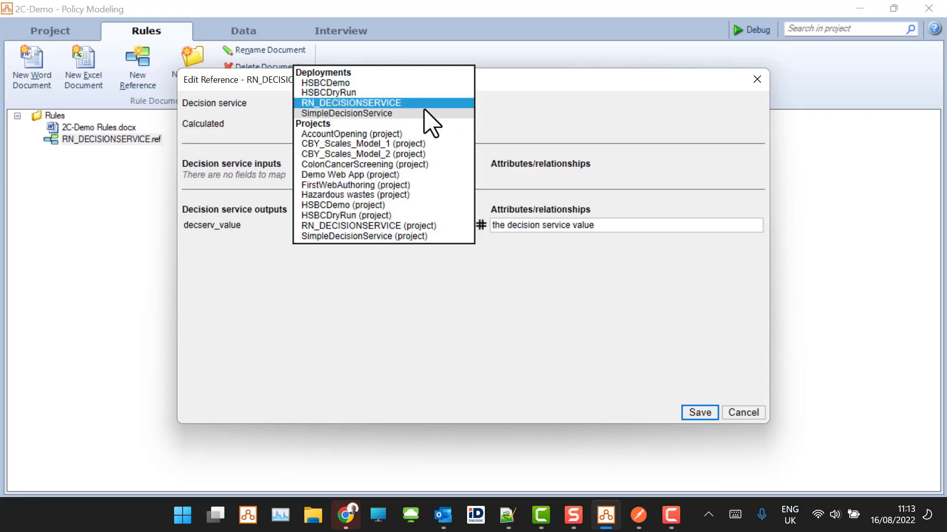
left_click(705, 83)
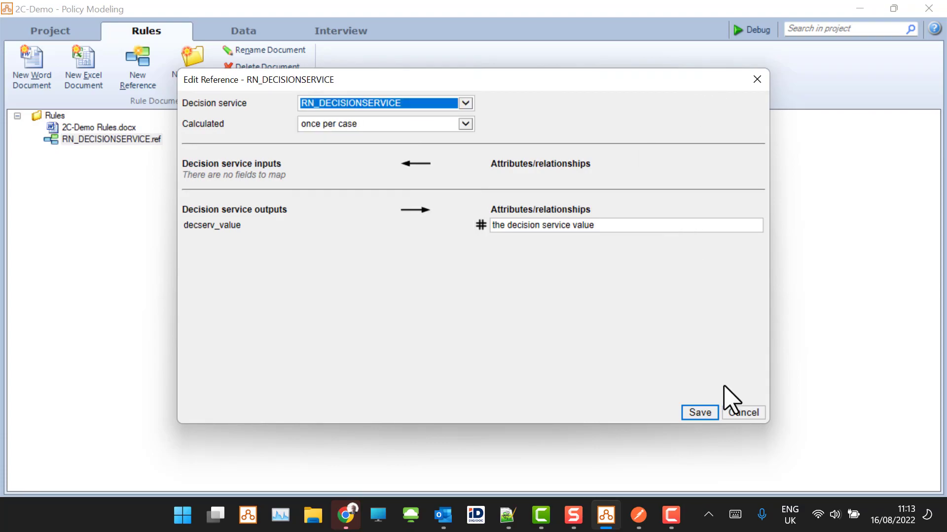
left_click(742, 413)
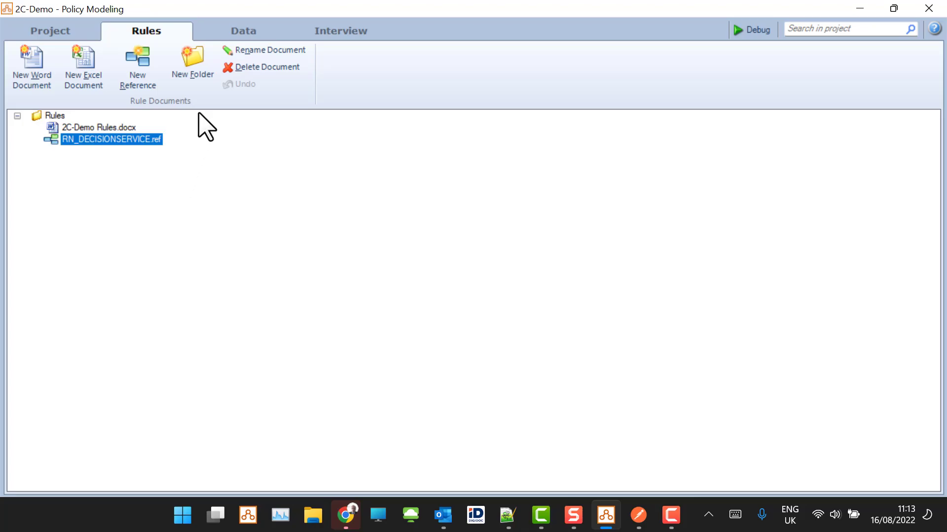
- Switch to the Intelligent Advisor Hub deployments in Chrome and delete the RN_DECISIONSERVICE deployment, confirming the deletion
key("alt+Tab")
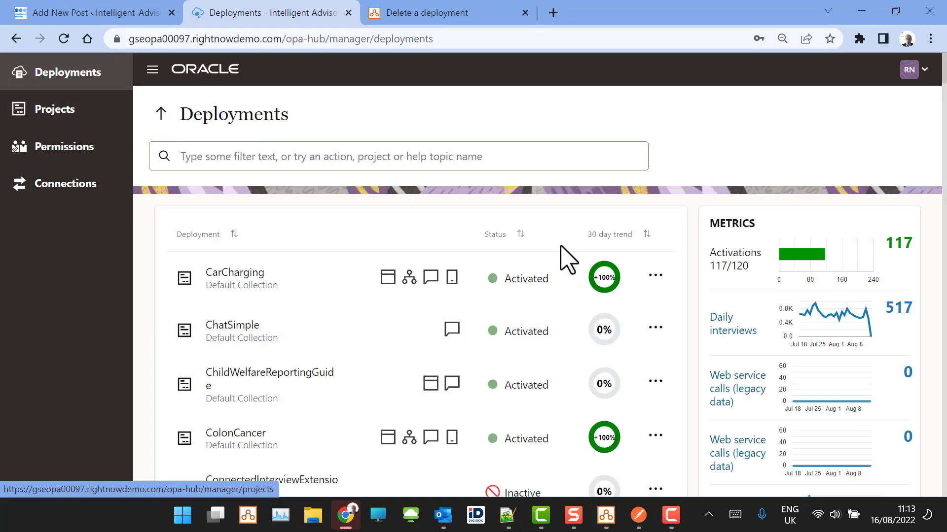
scroll(599, 310, "down", 20)
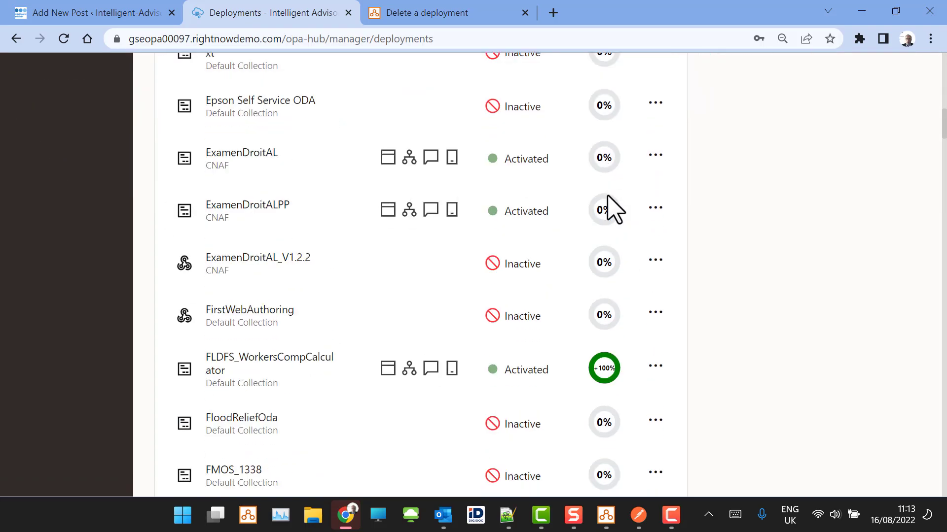
scroll(607, 196, "down", 20)
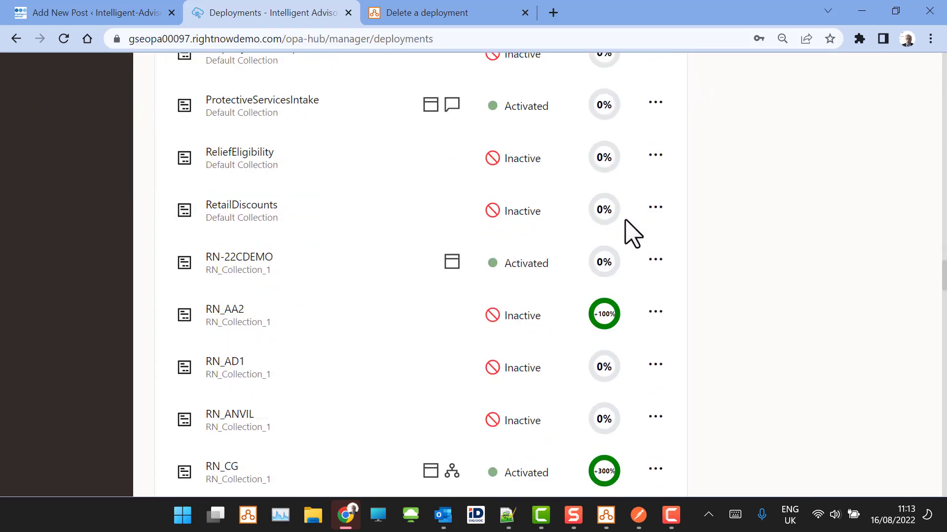
scroll(641, 217, "down", 6)
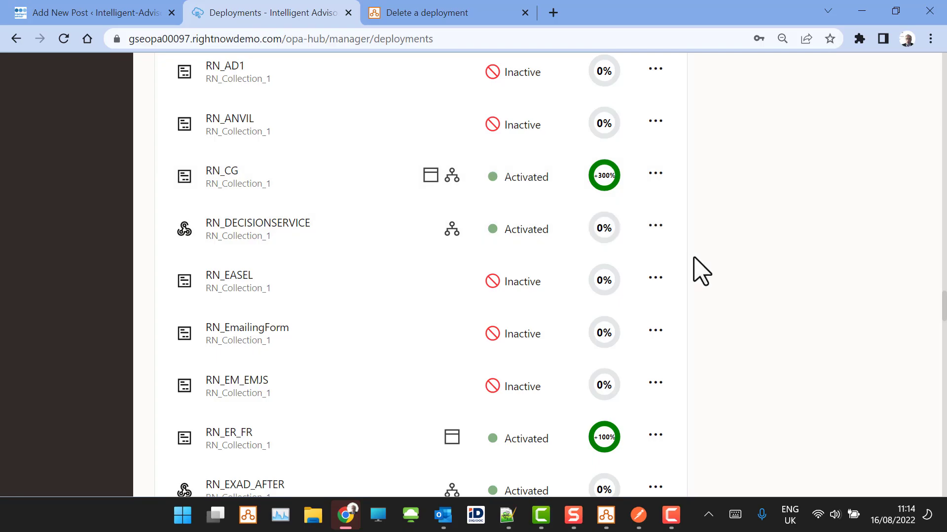
left_click(656, 226)
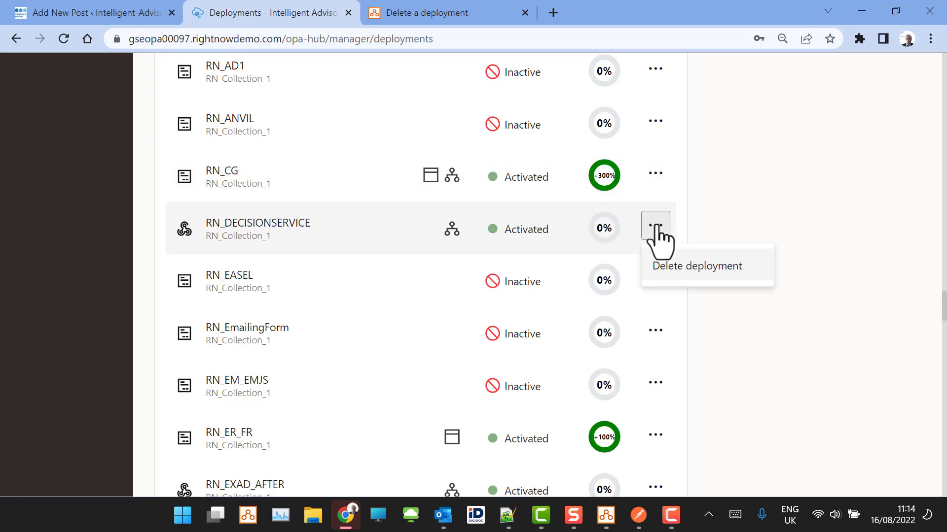
left_click(708, 269)
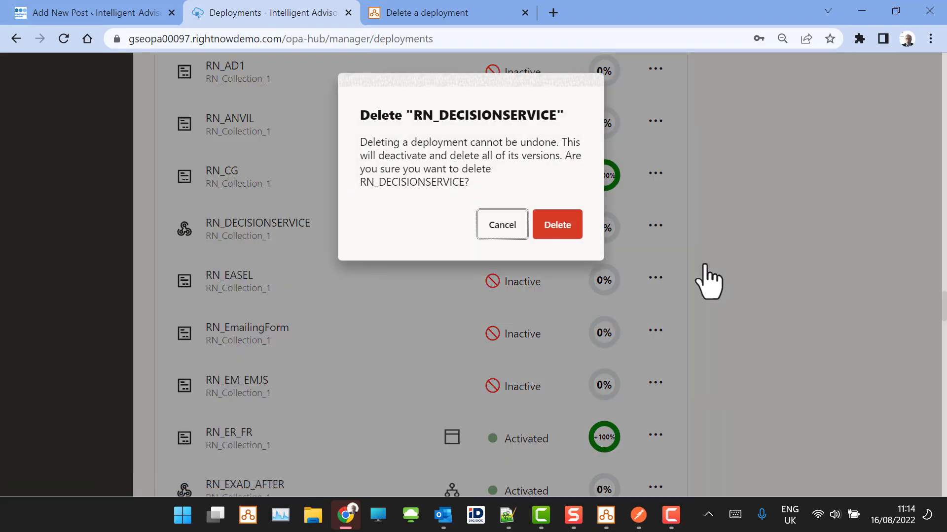
left_click(560, 227)
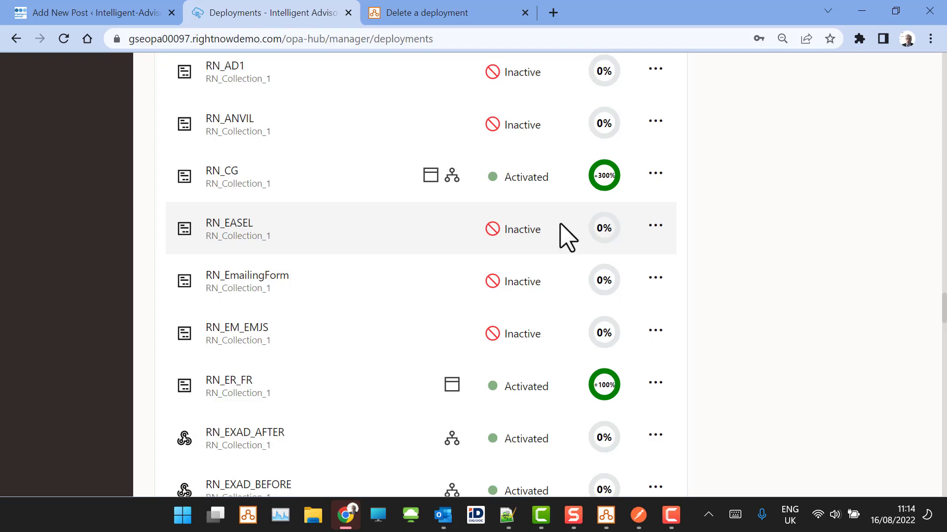
- Open the "Delete a deployment" documentation page and review the note about deleting a decision service referenced from a Policy Modeling project
left_click(498, 13)
left_click_drag(314, 303, 485, 303)
left_click(488, 362)
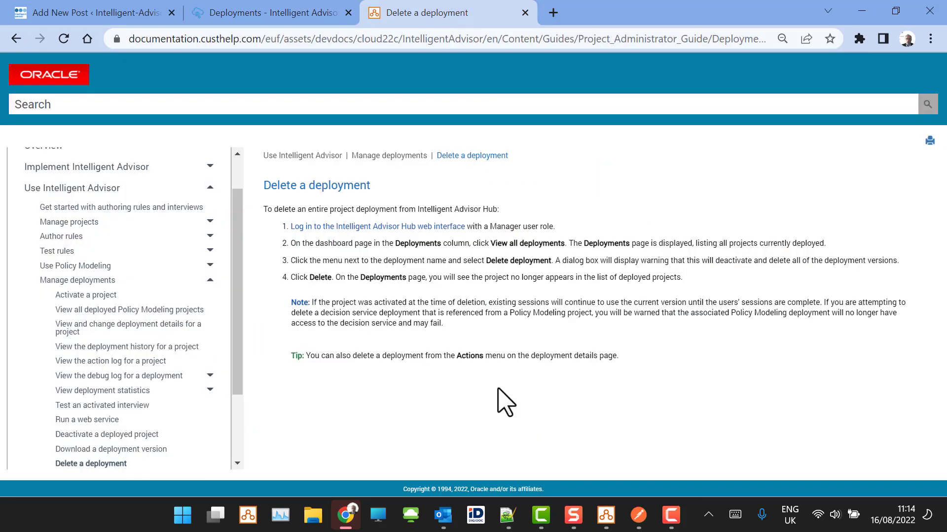
left_click_drag(823, 303, 841, 310)
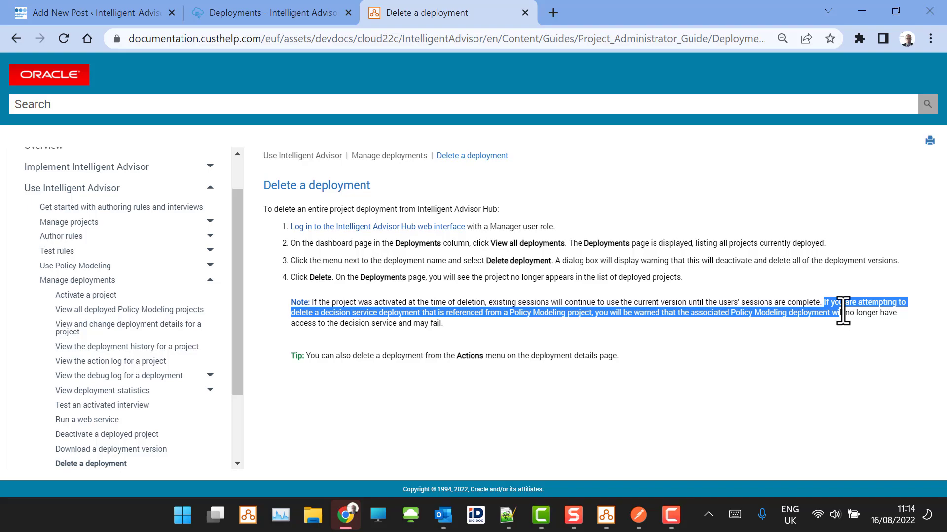
left_click(449, 324)
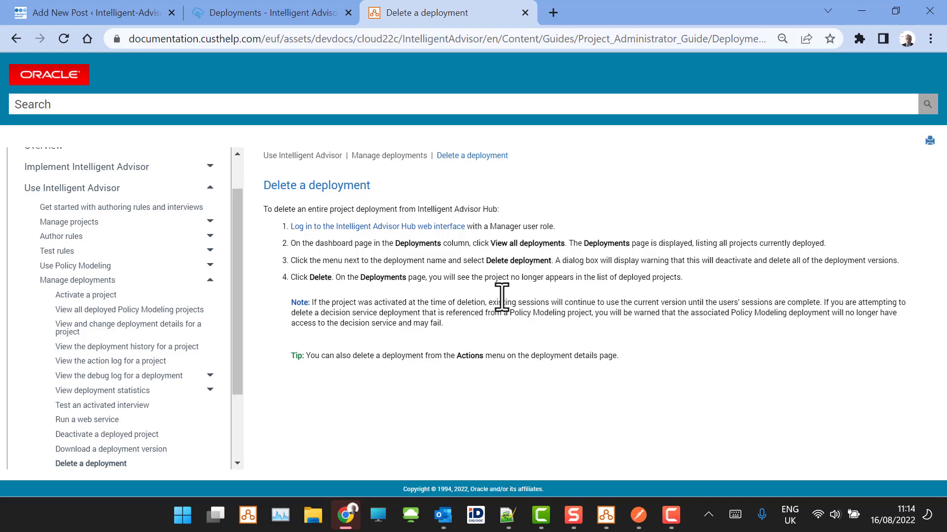
- Return to the 2C-Demo project in Policy Modeling, inspect the RN_DECISIONSERVICE reference, and cancel without changes
left_click(606, 515)
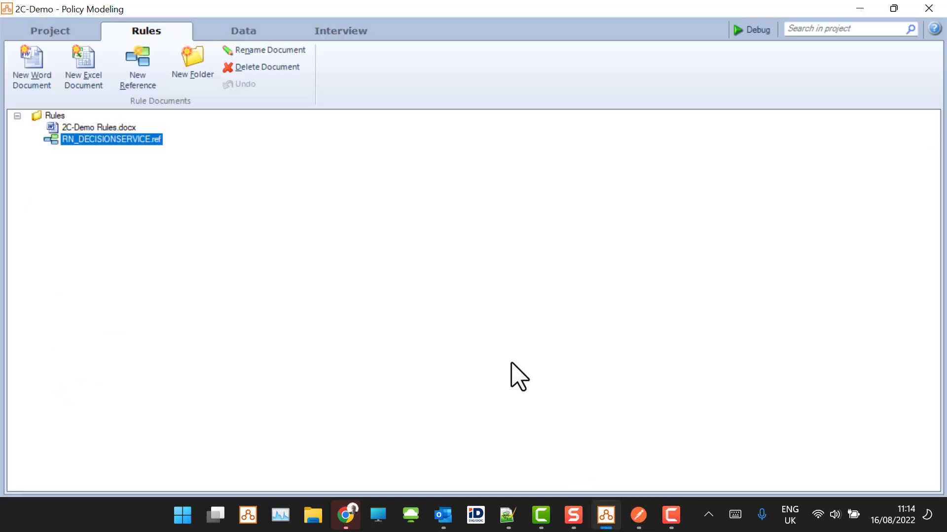
left_click(137, 132)
left_click(127, 141)
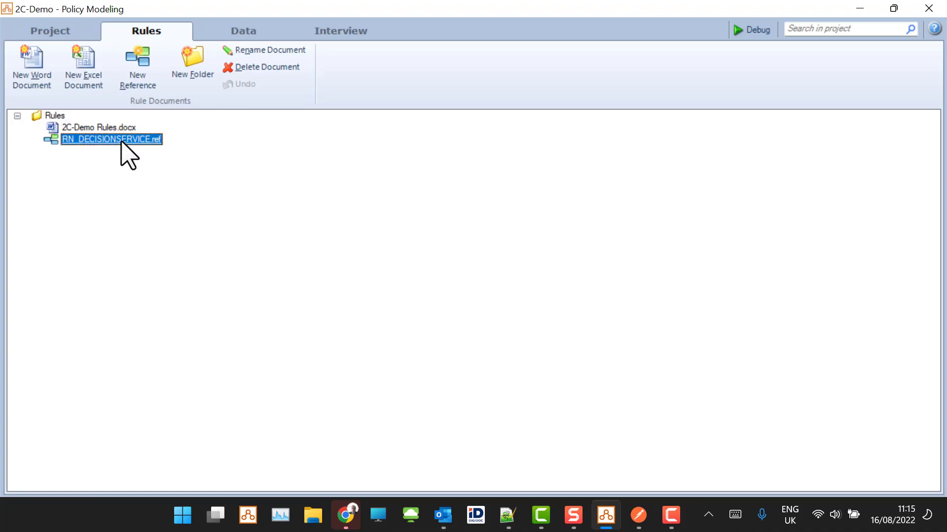
double_click(123, 140)
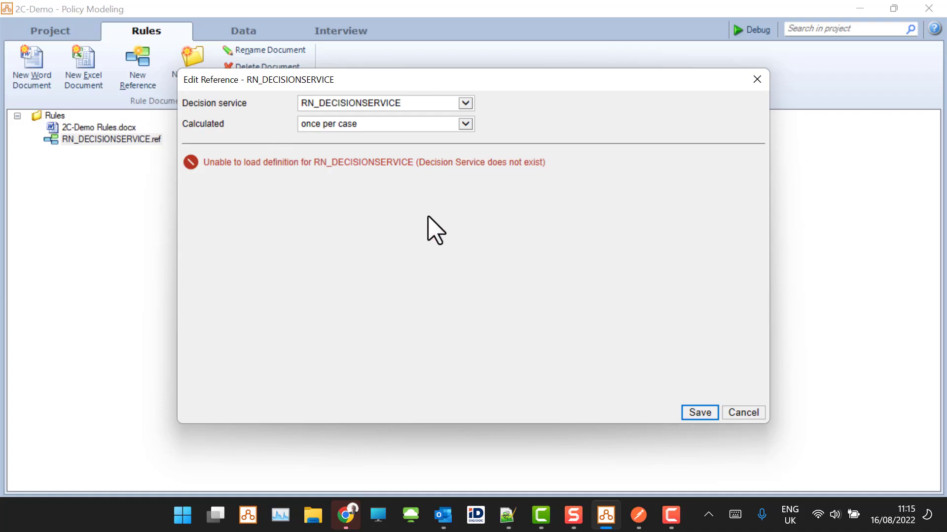
left_click(743, 412)
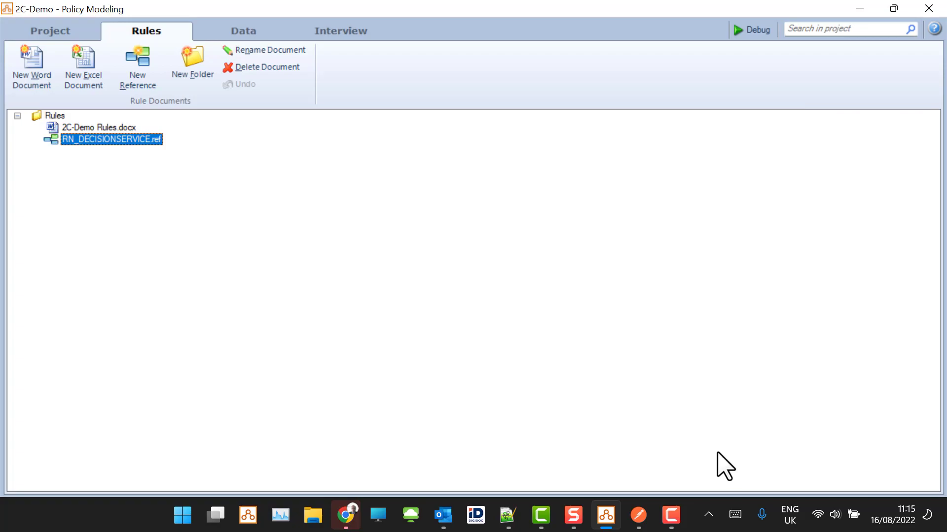